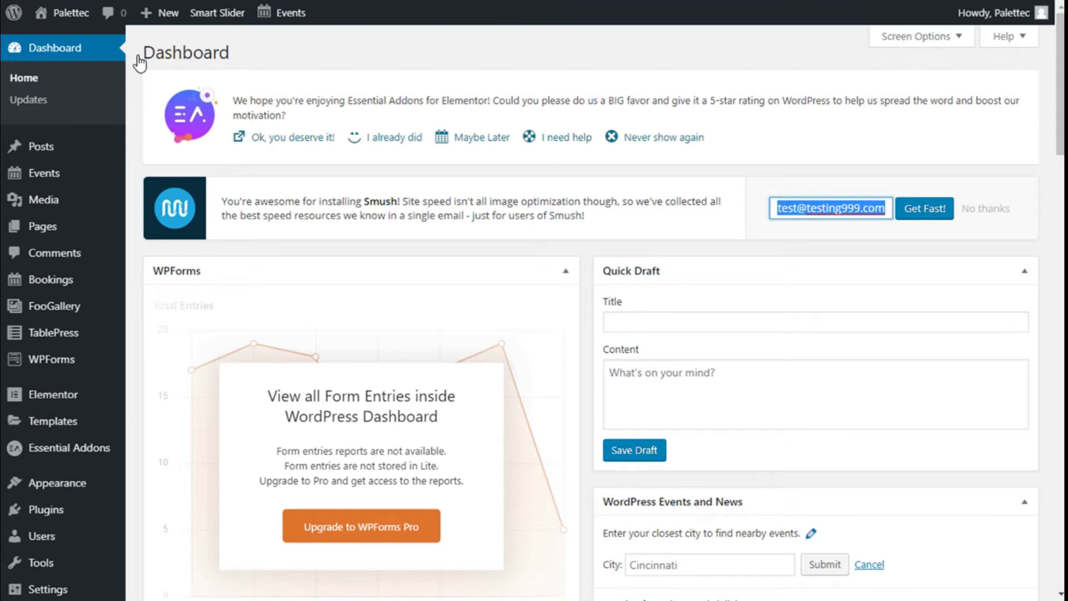
Step: Open the Add Plugins page from the Plugins menu in the admin sidebar
scroll(19, 227, down, 5)
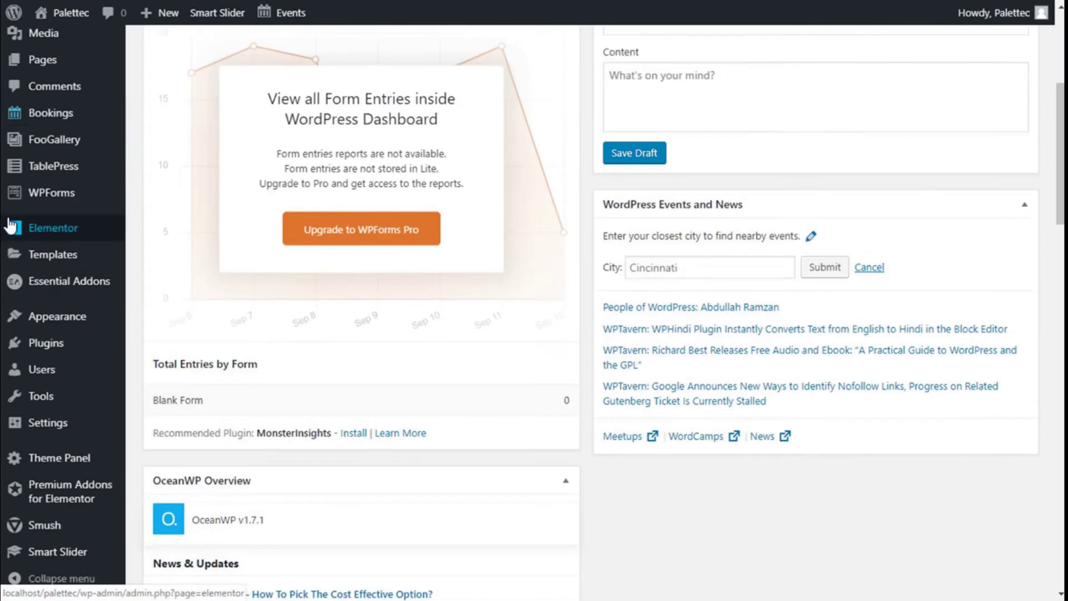
mouse_move(62, 356)
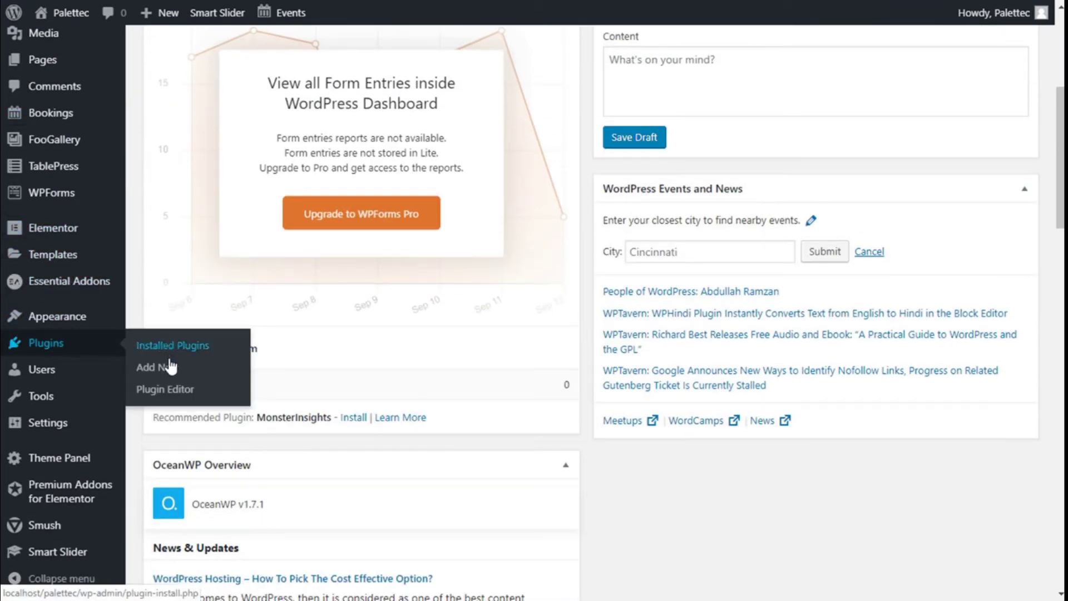
click(171, 372)
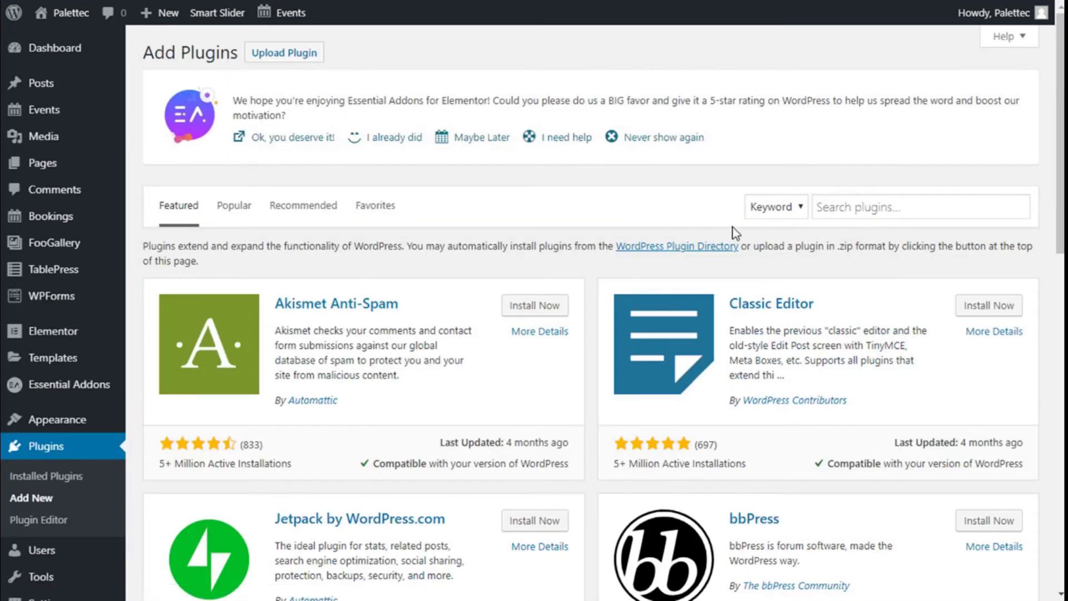
Step: Search plugins for 'star rating', then install and activate Yasr – Yet Another Stars Rating
click(858, 206)
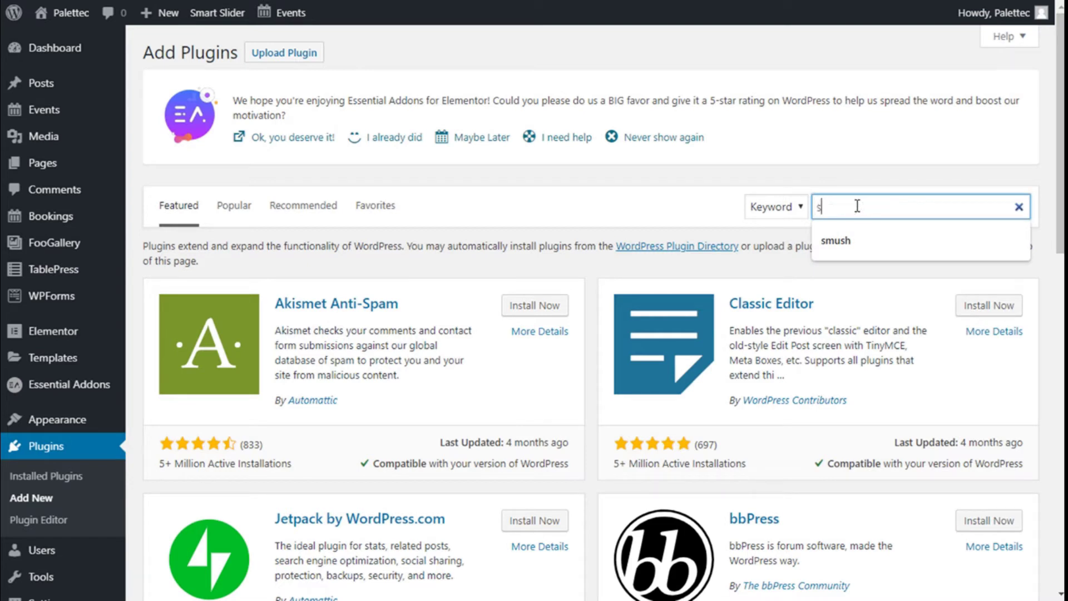
text(star rating)
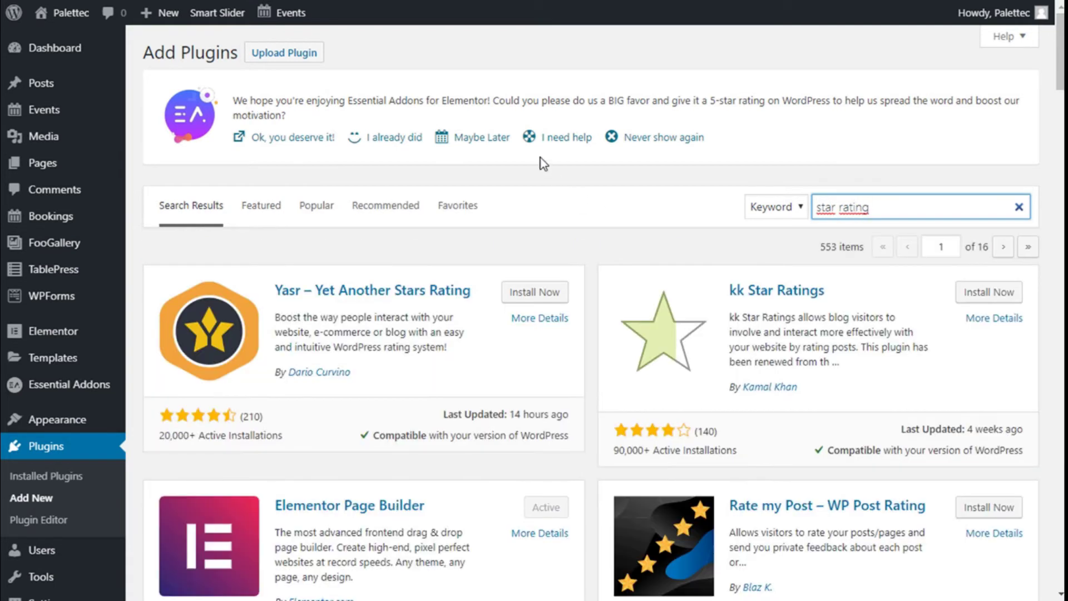
scroll(541, 158, down, 3)
scroll(421, 279, up, 1)
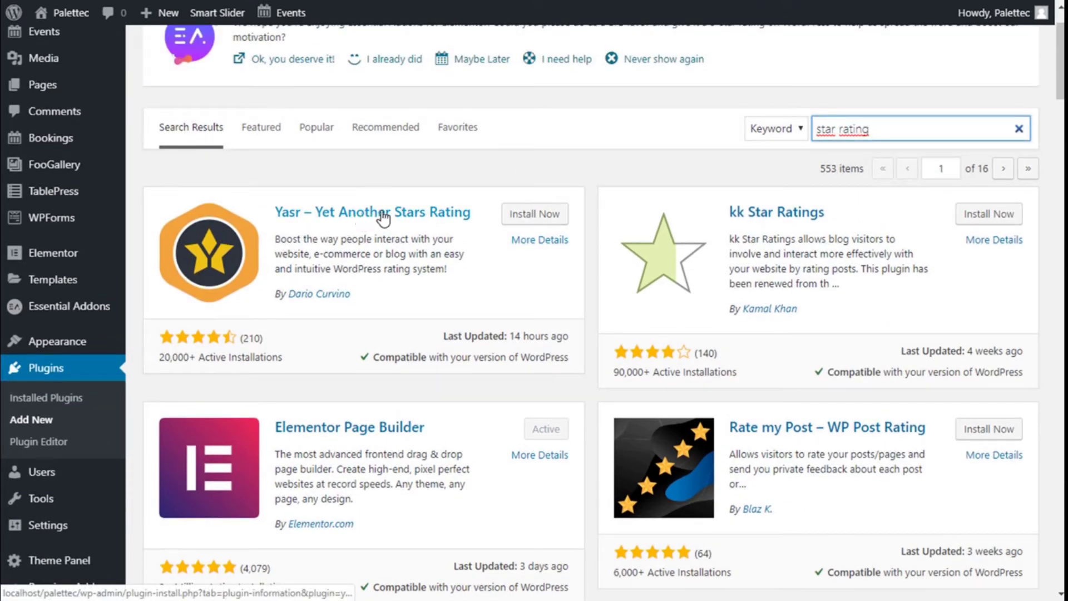
click(509, 216)
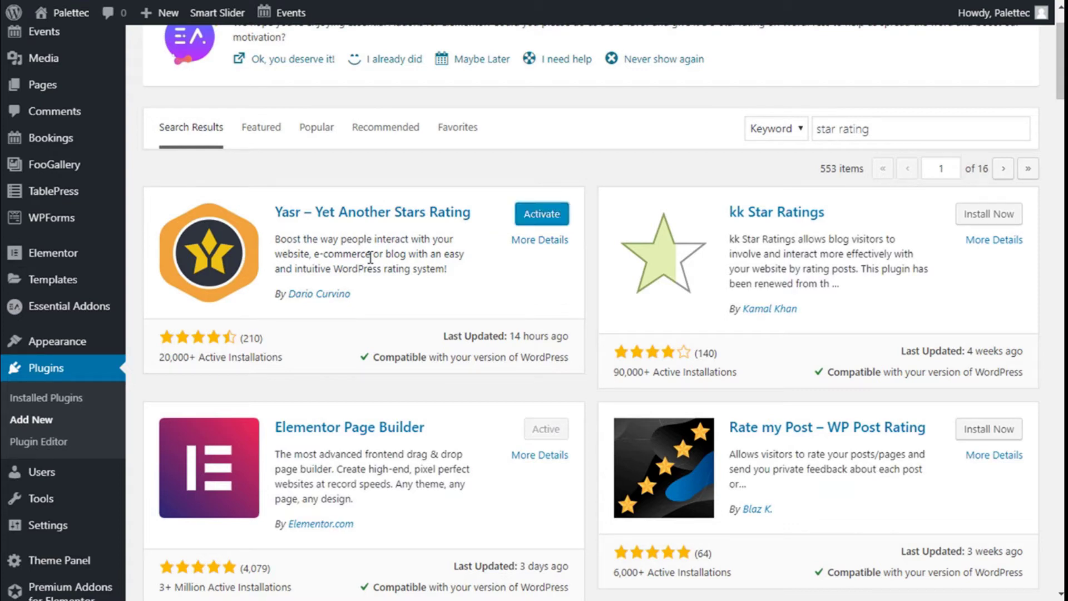
click(531, 216)
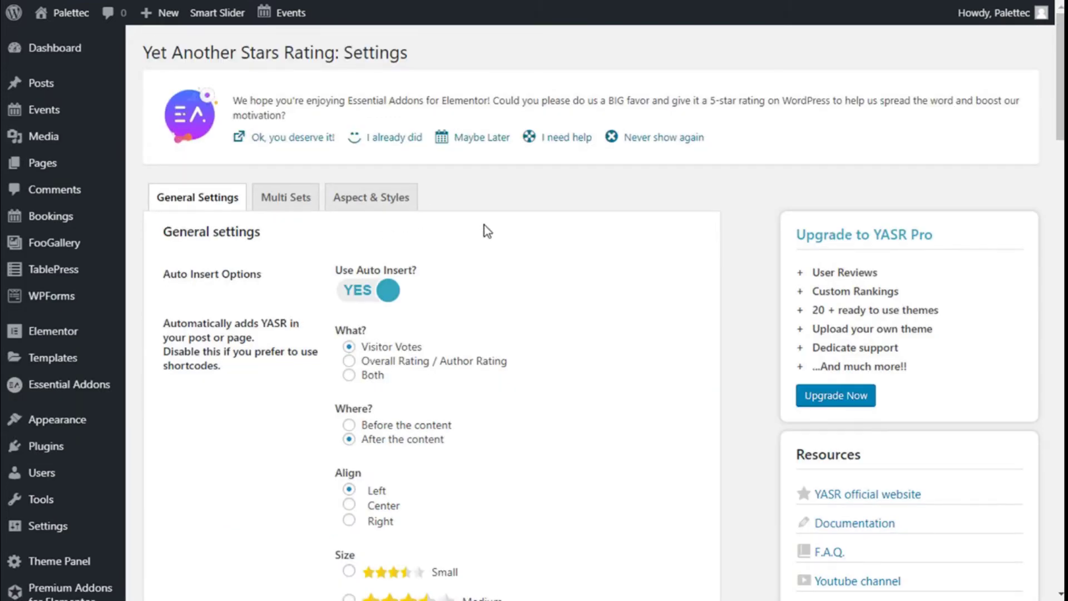
scroll(483, 244, down, 5)
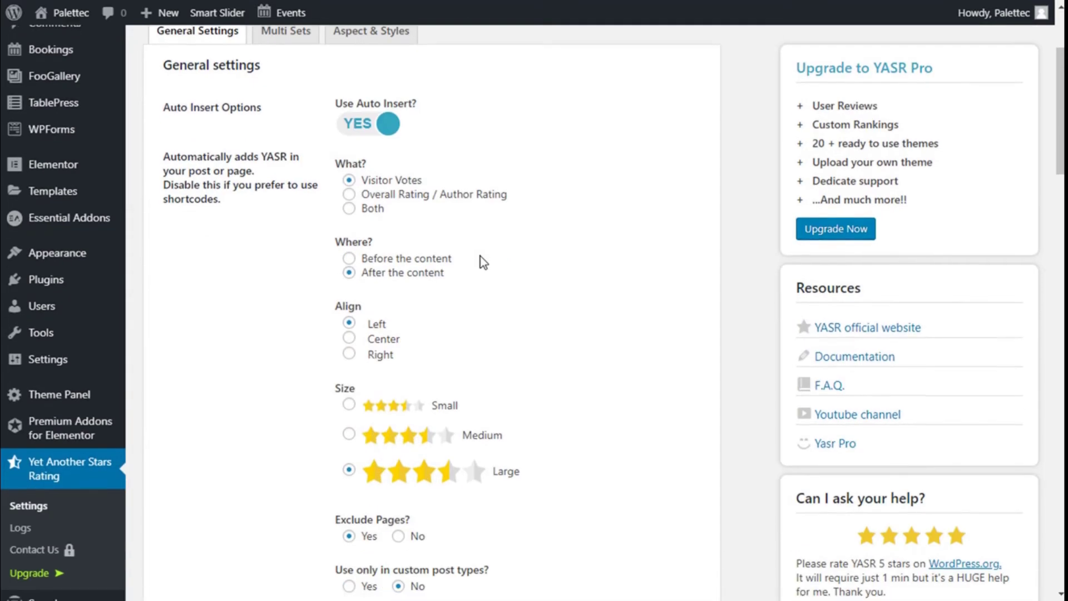
scroll(483, 262, down, 3)
scroll(483, 262, up, 8)
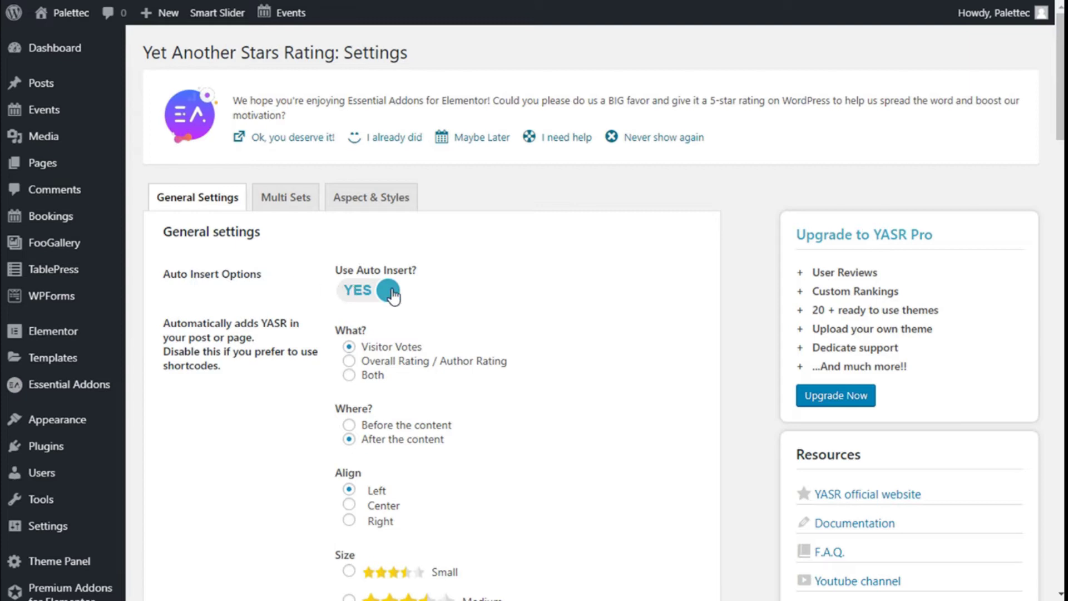
scroll(452, 259, down, 3)
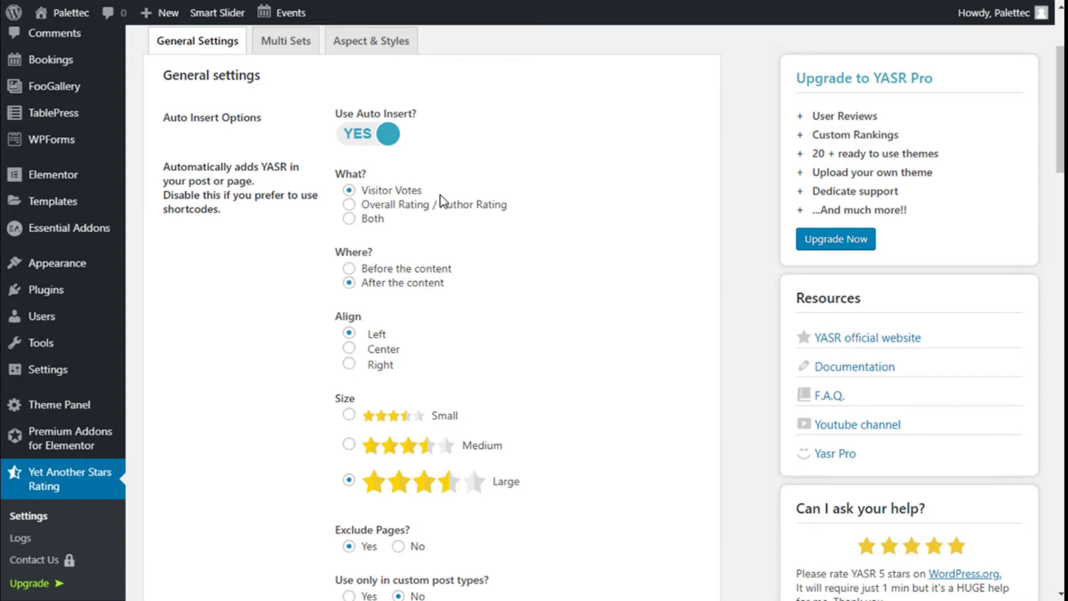
scroll(436, 192, down, 2)
scroll(301, 145, up, 2)
click(350, 191)
scroll(503, 211, down, 1)
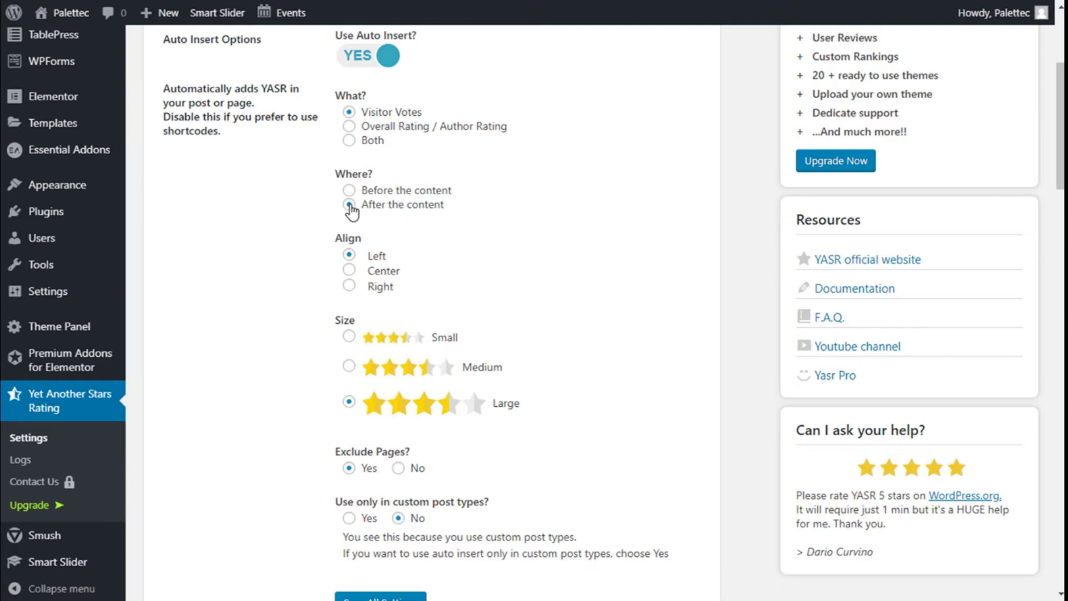
scroll(352, 211, down, 1)
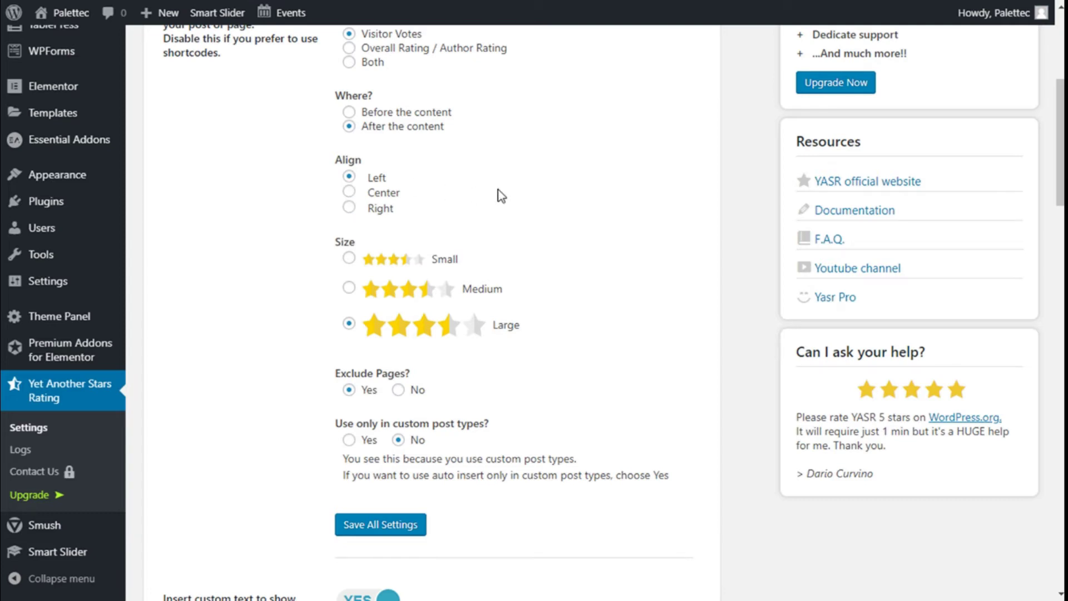
scroll(499, 196, down, 1)
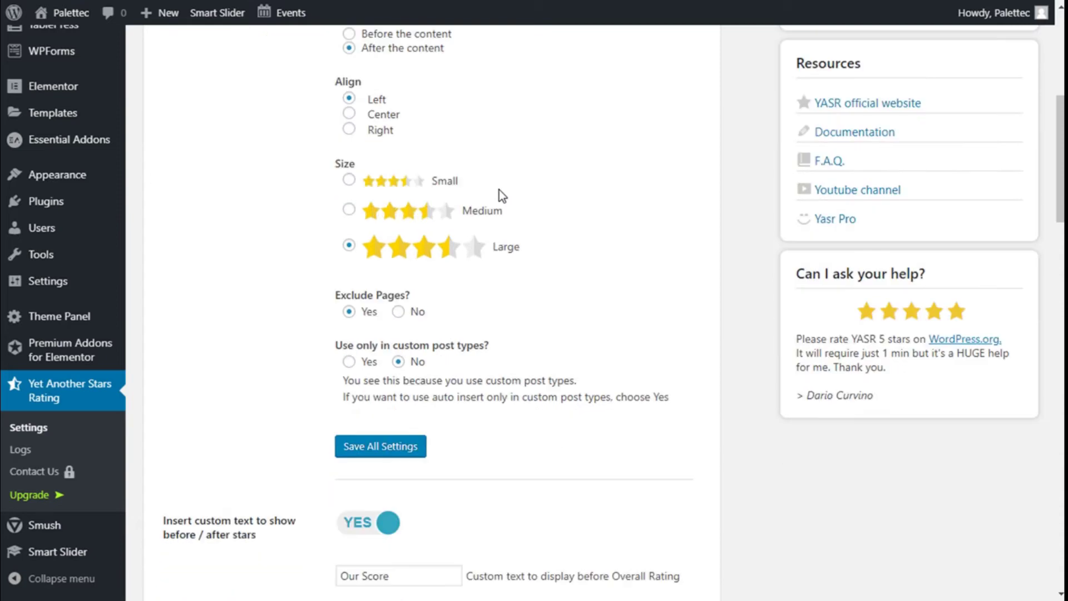
click(350, 180)
click(348, 210)
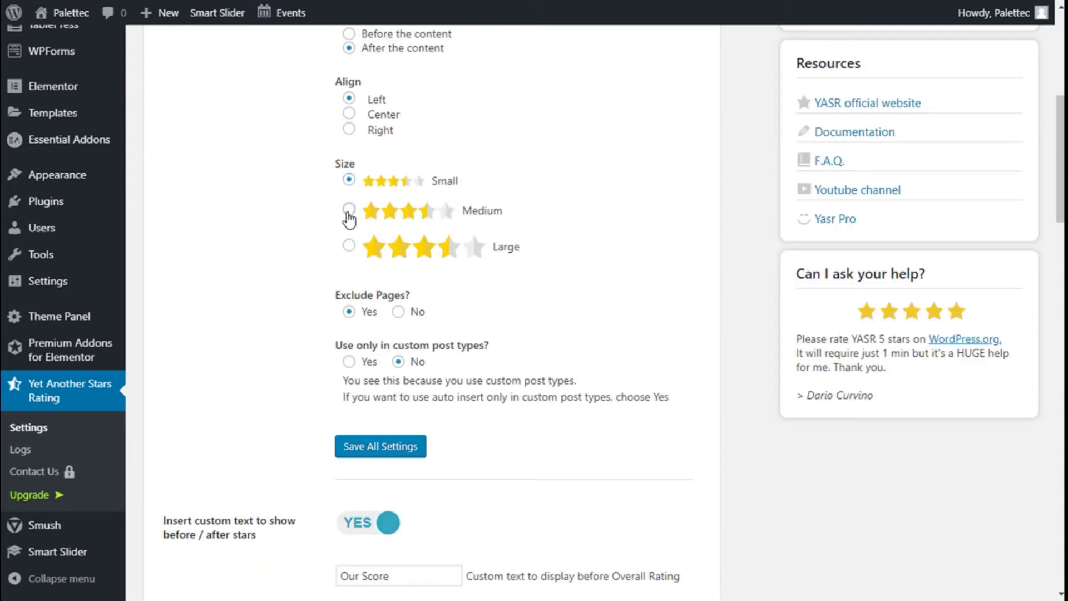
click(350, 245)
scroll(526, 252, down, 2)
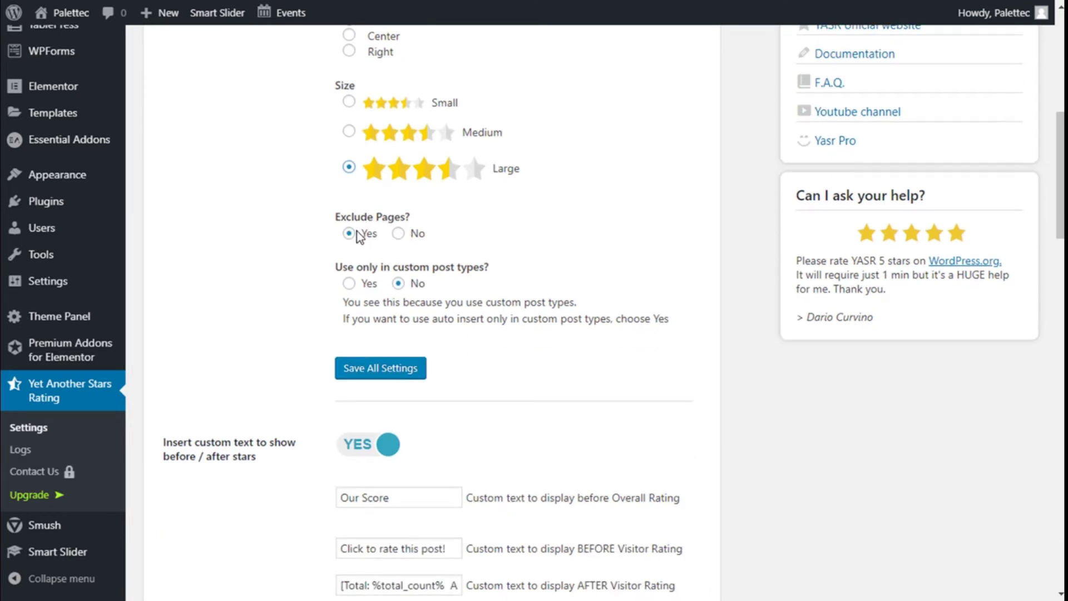
scroll(506, 226, down, 2)
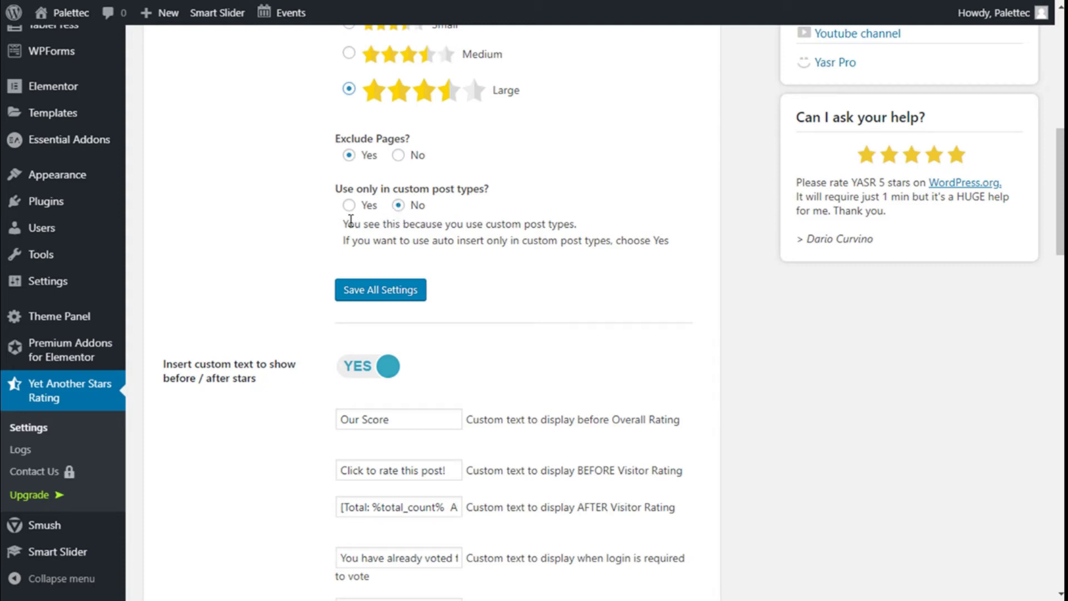
scroll(351, 220, down, 4)
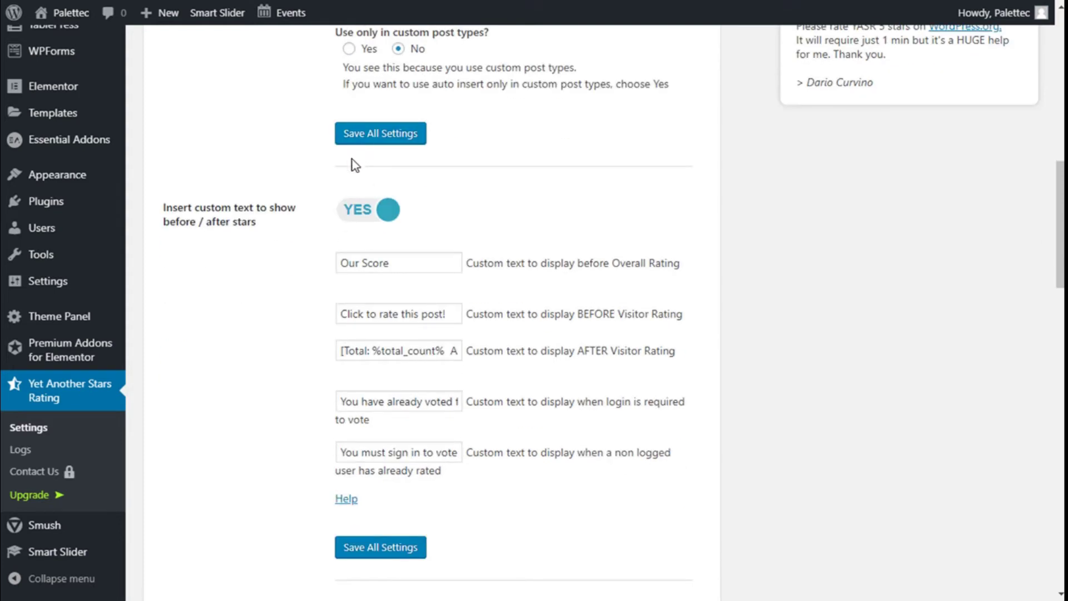
scroll(352, 161, down, 2)
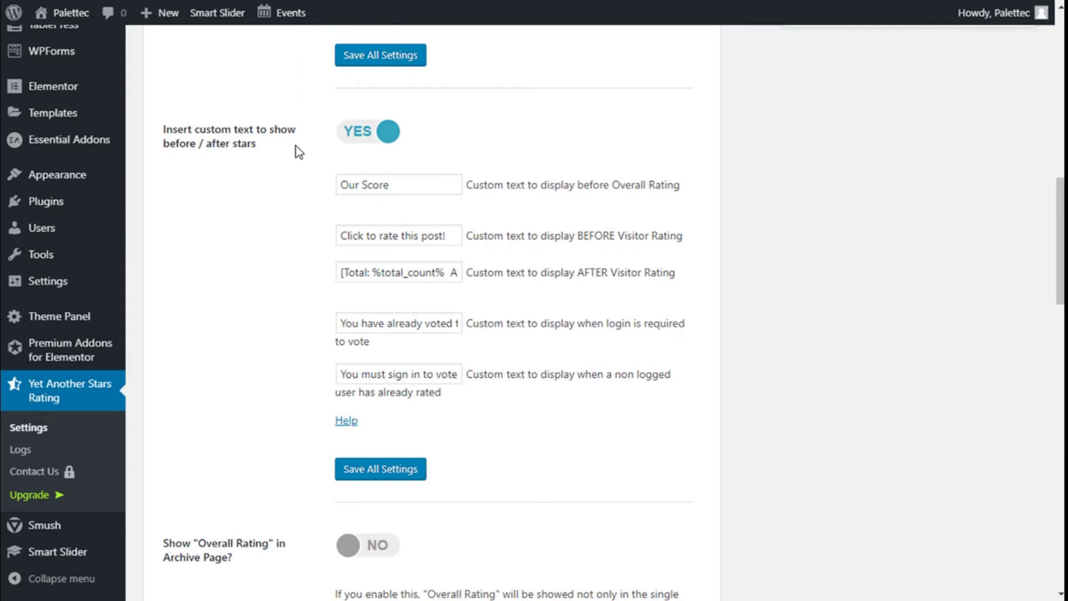
scroll(532, 185, down, 2)
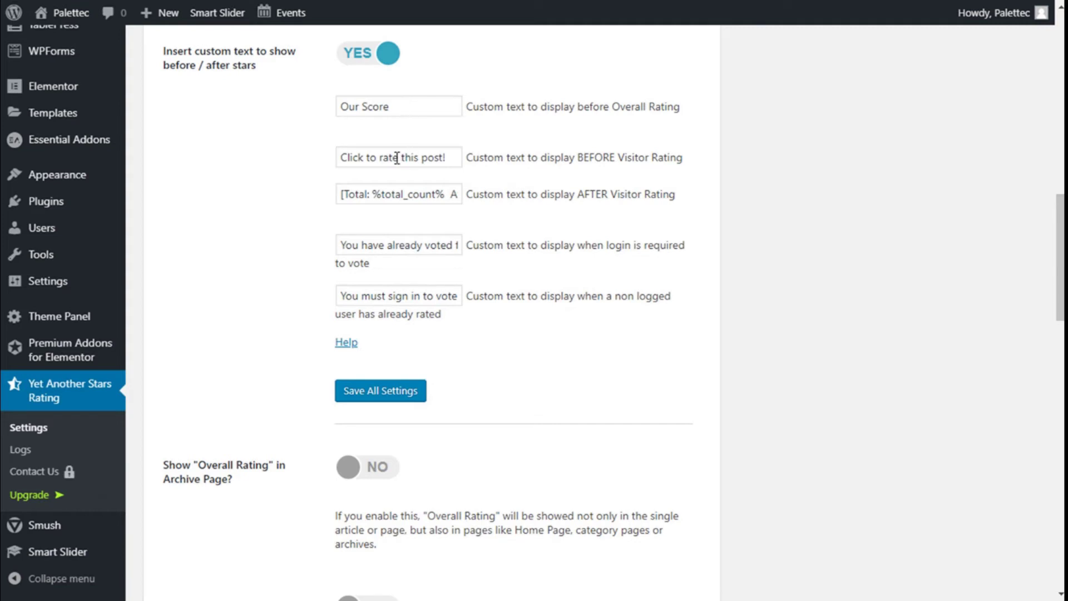
scroll(460, 158, down, 2)
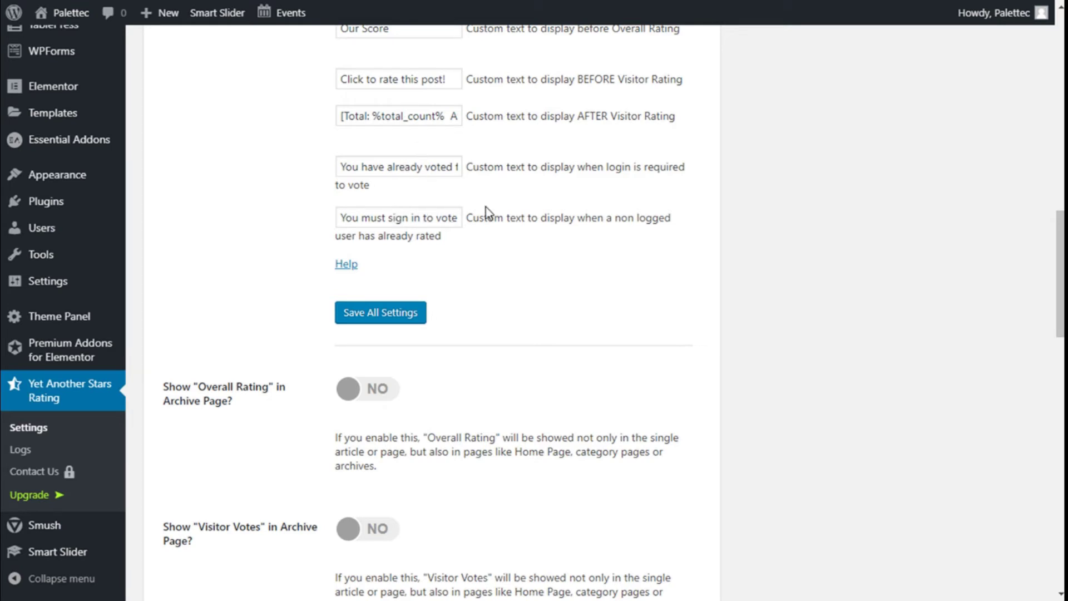
scroll(500, 204, down, 2)
scroll(508, 205, down, 2)
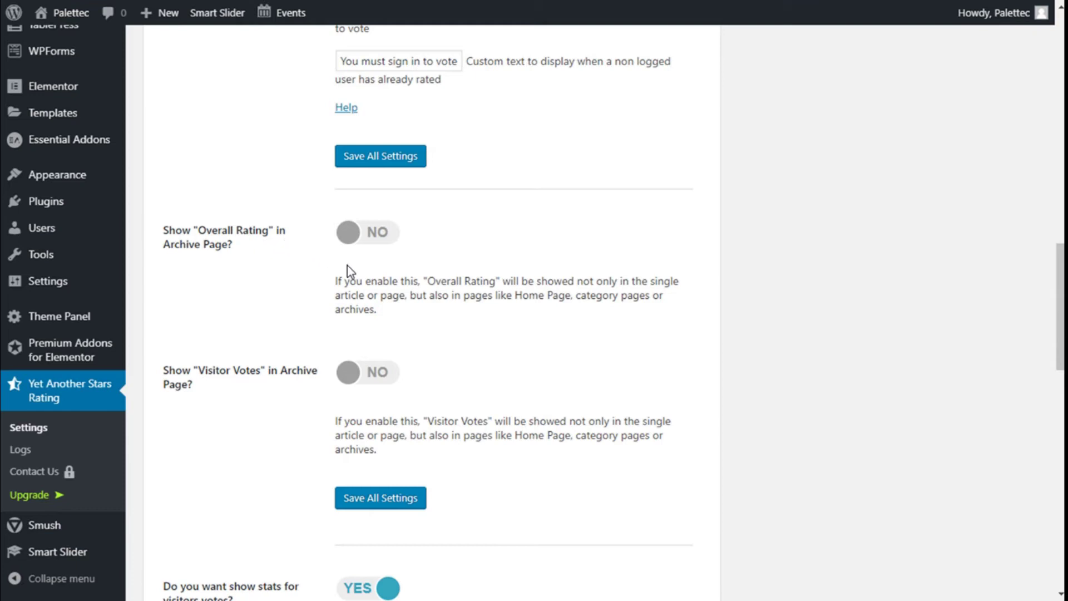
scroll(378, 270, down, 2)
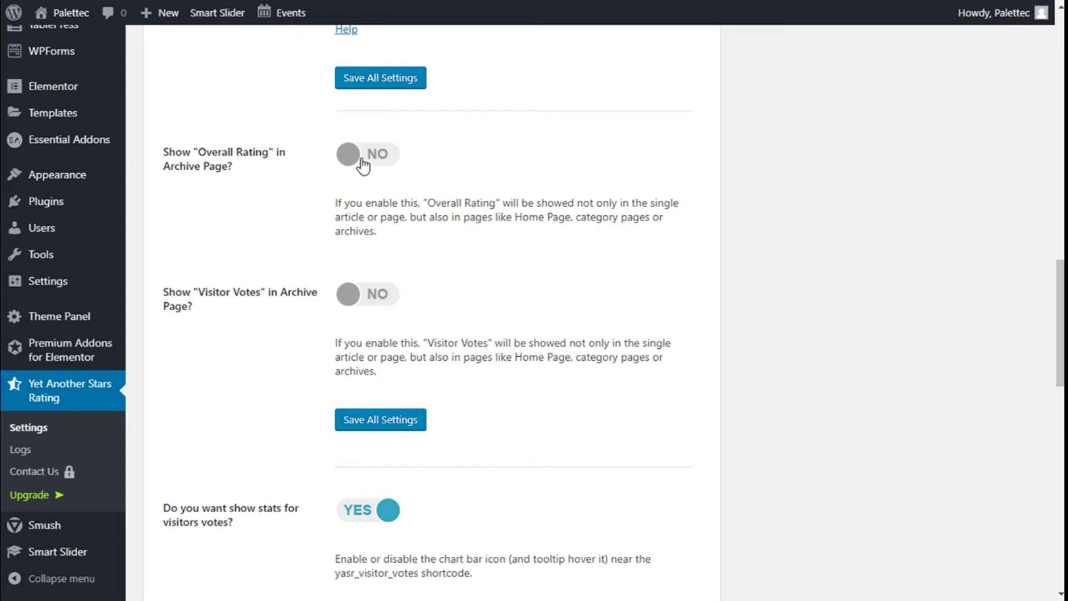
scroll(362, 165, down, 2)
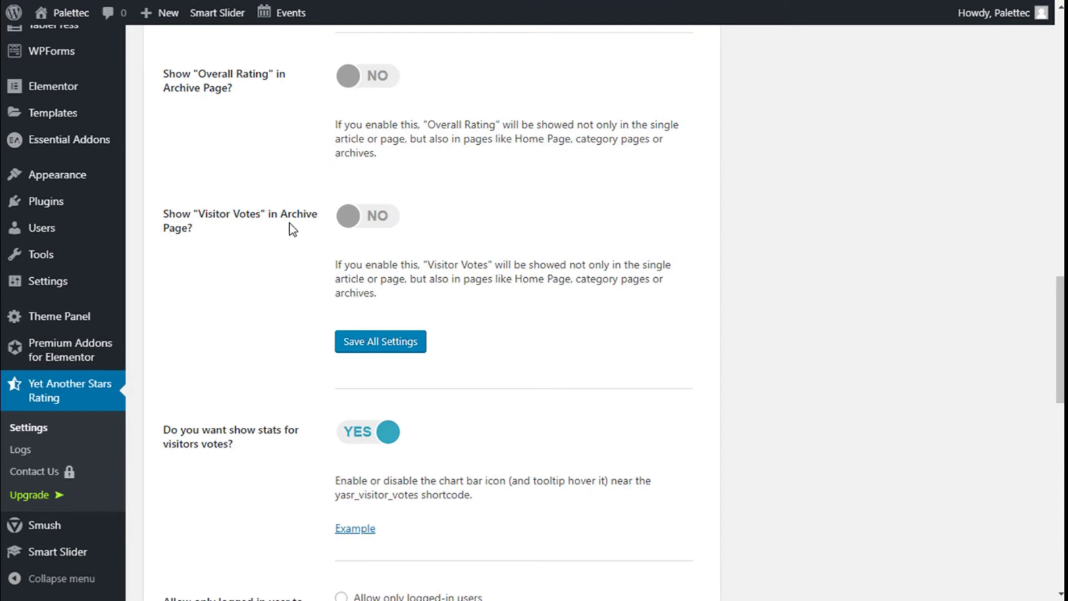
scroll(359, 228, down, 2)
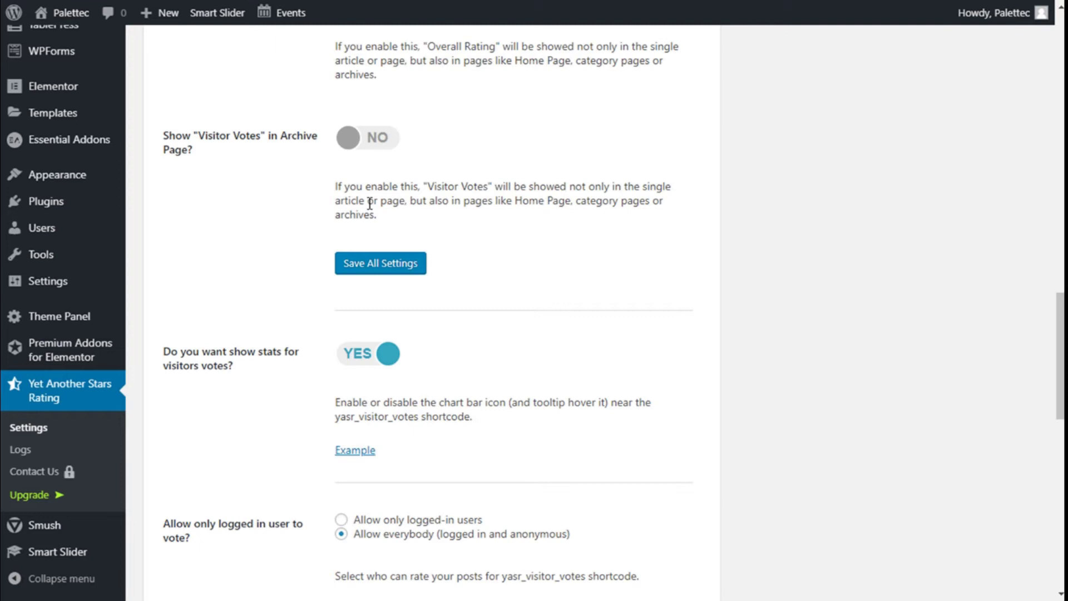
scroll(370, 203, down, 2)
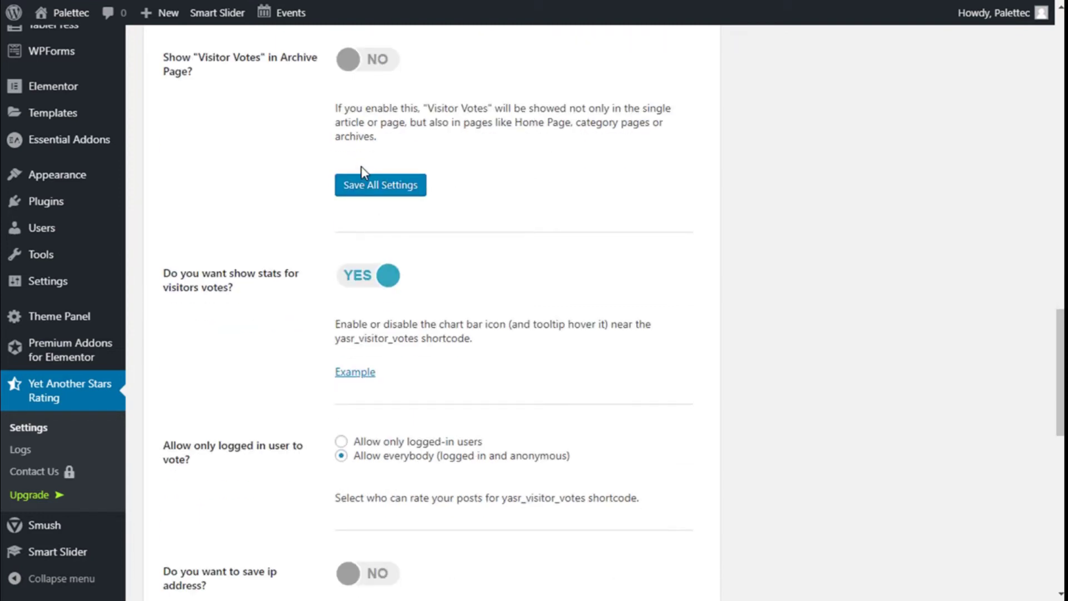
scroll(365, 167, down, 3)
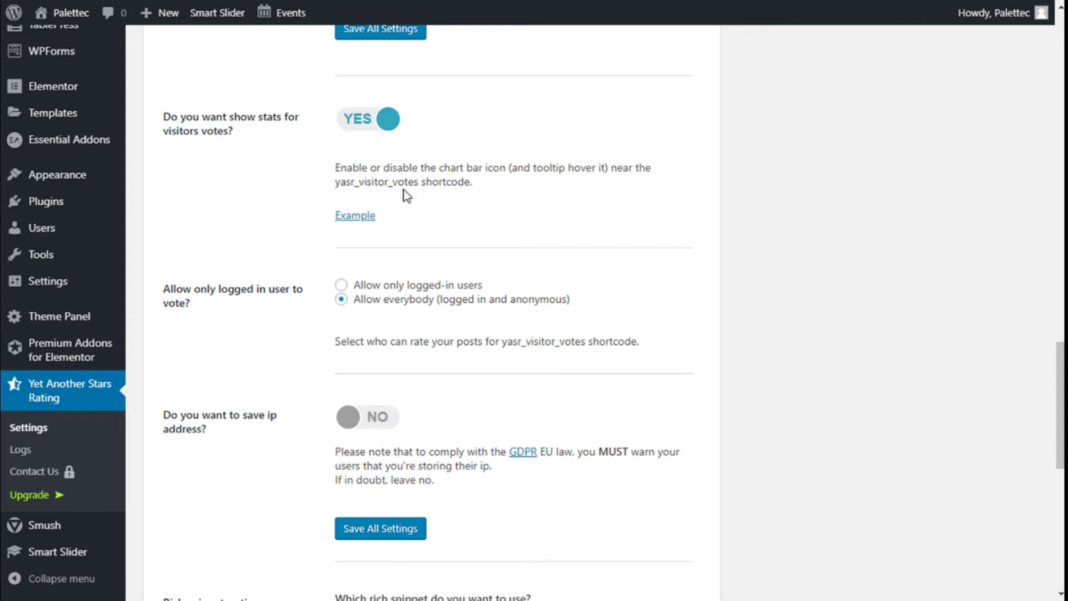
scroll(445, 197, down, 1)
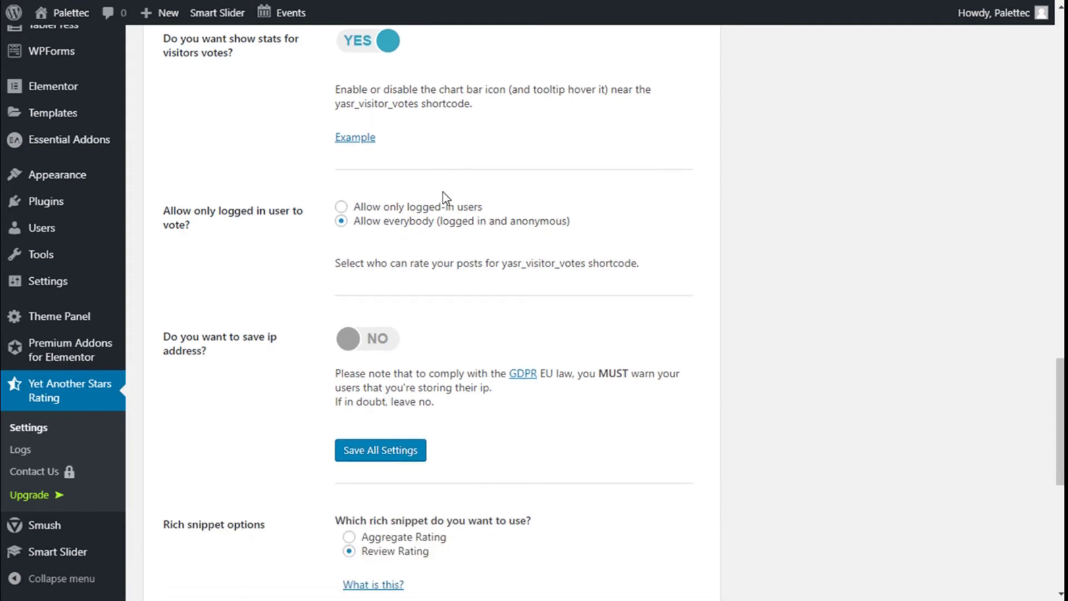
Step: Preview and hide the visitor vote stats Example, then scroll through the voting options
click(359, 138)
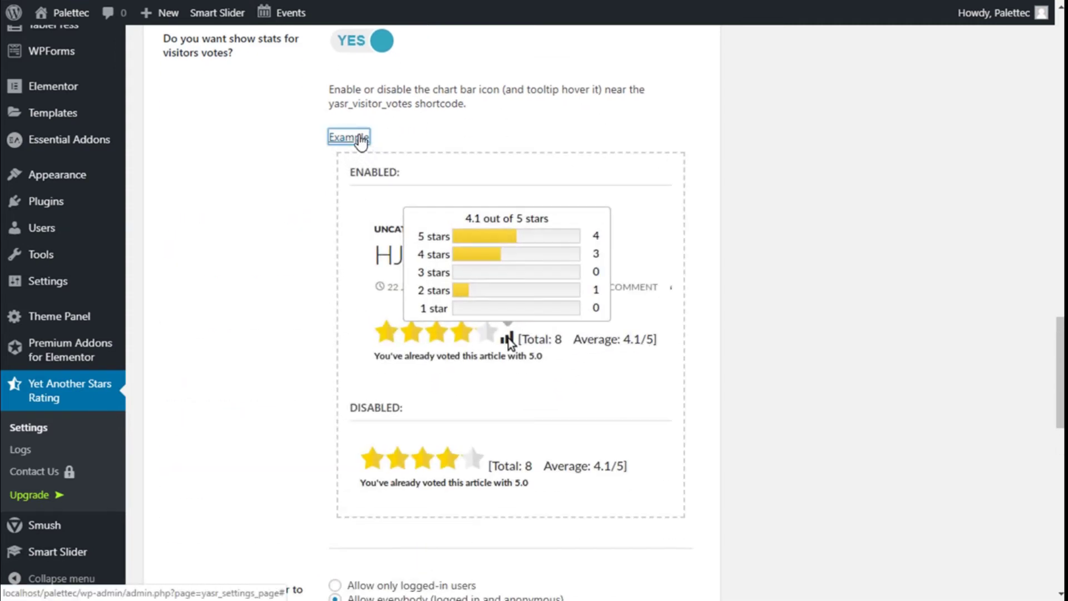
click(359, 137)
scroll(279, 149, down, 1)
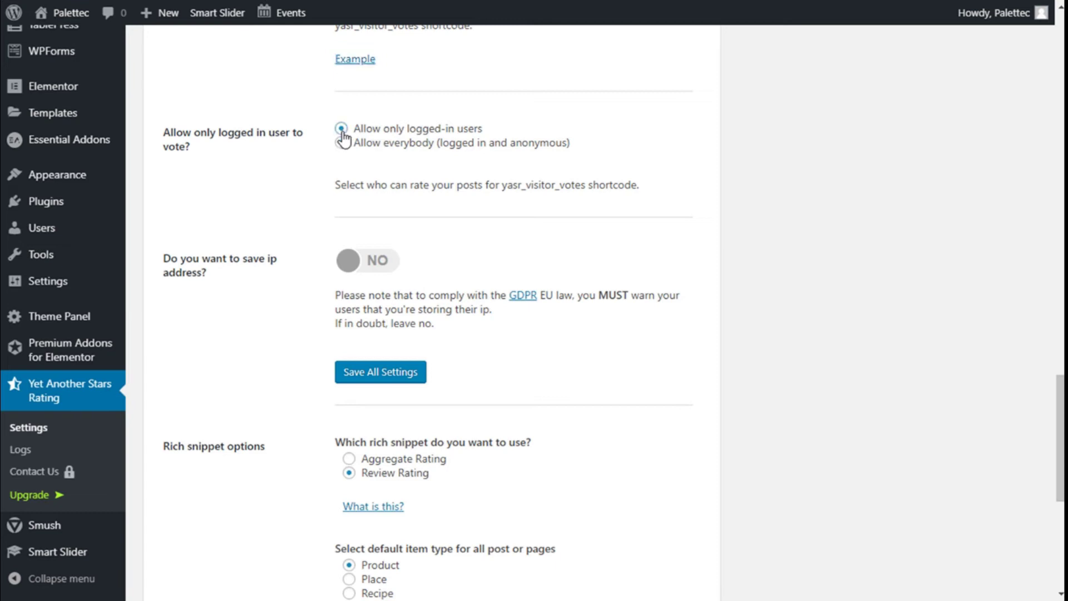
scroll(343, 157, down, 2)
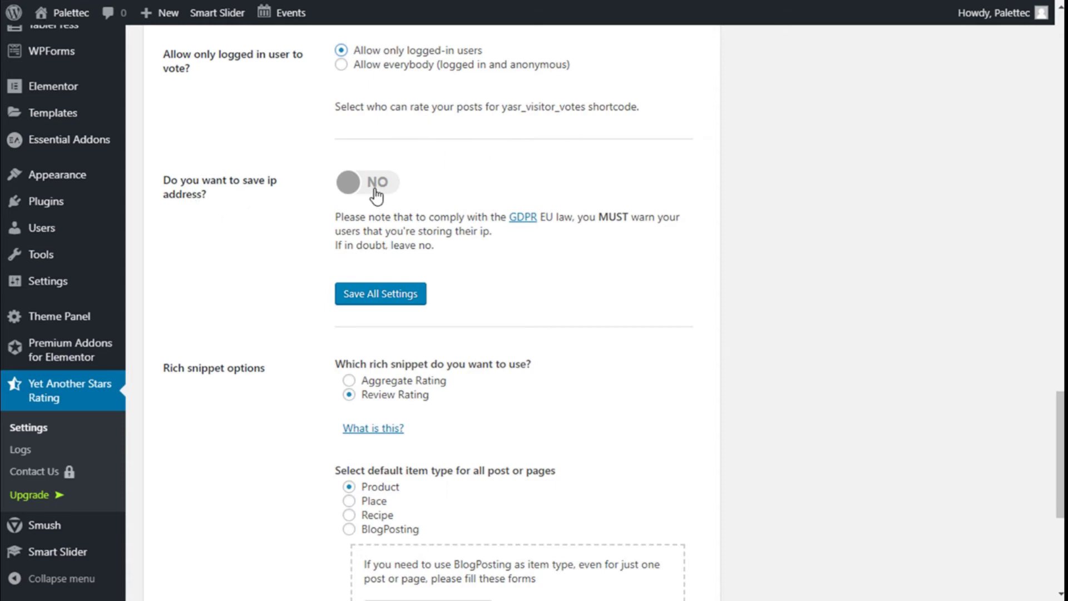
Step: Show and then hide the 'What is this?' explanation of the rich snippet options
scroll(367, 197, down, 4)
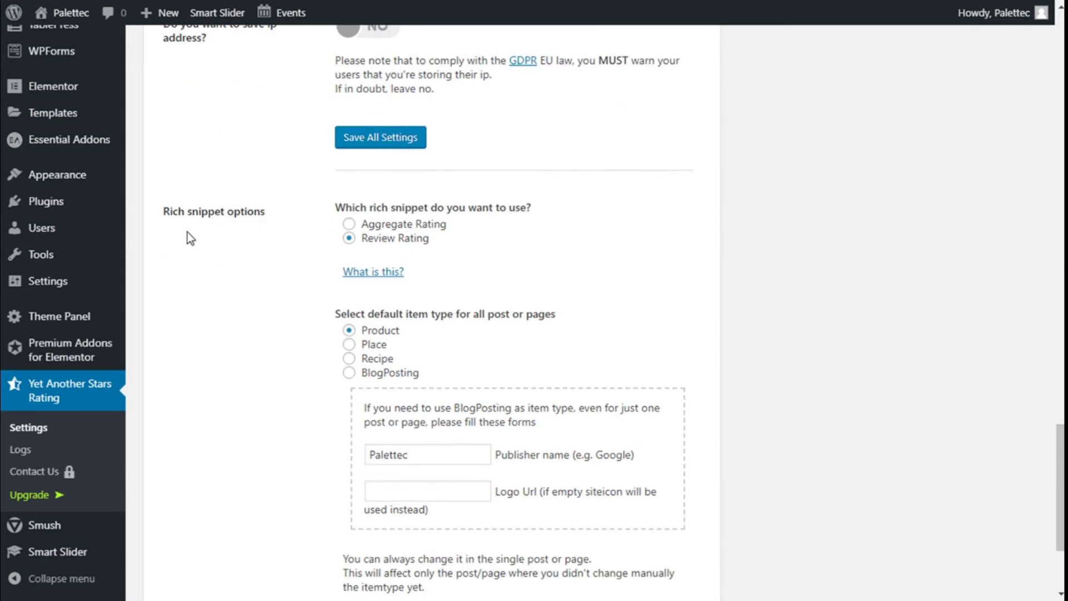
scroll(370, 212, down, 3)
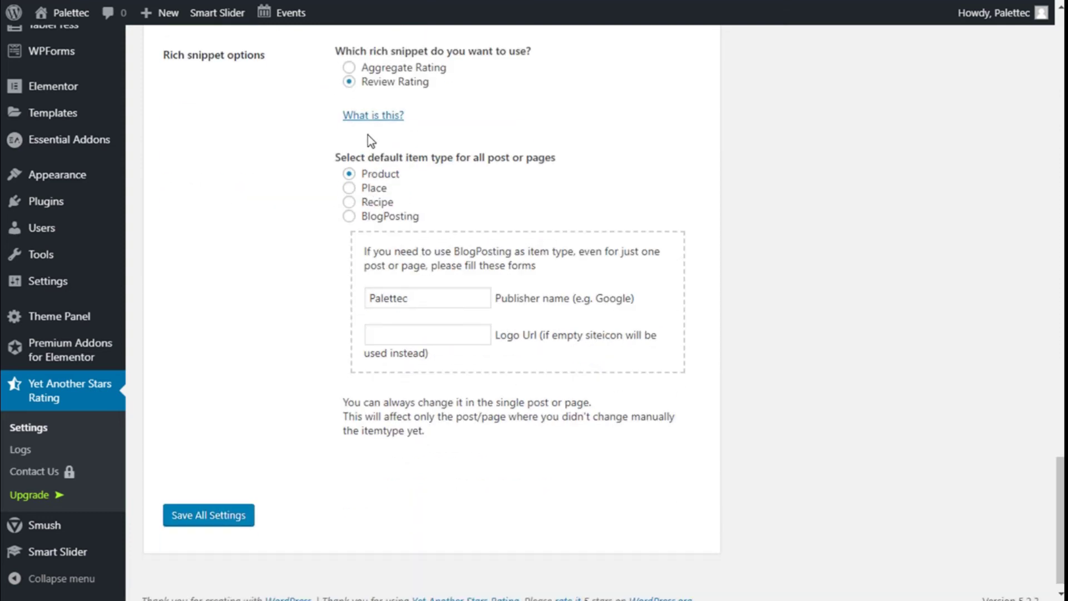
scroll(378, 167, up, 3)
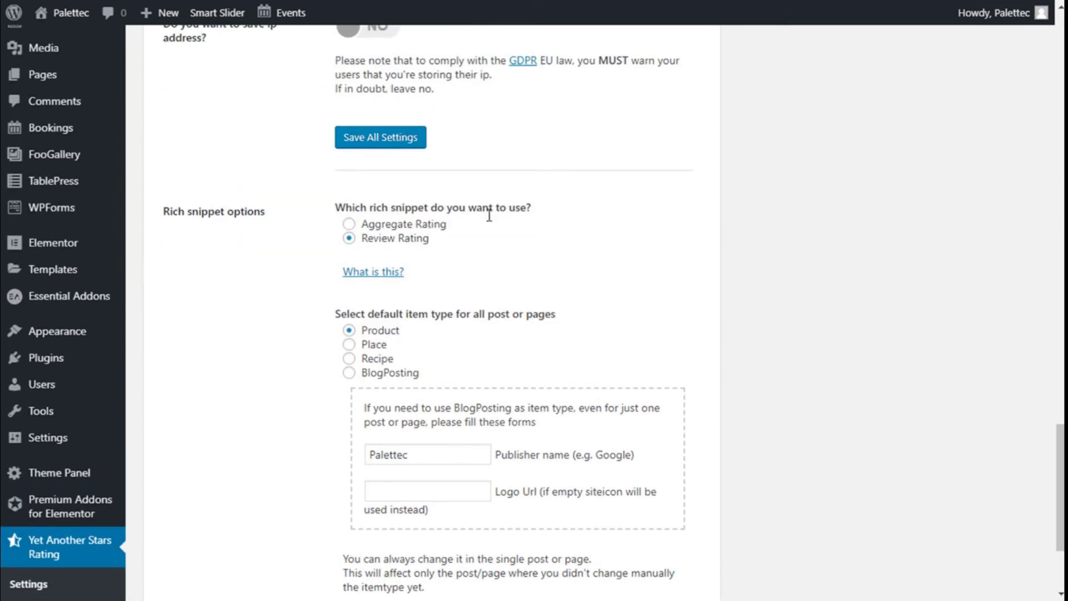
click(369, 272)
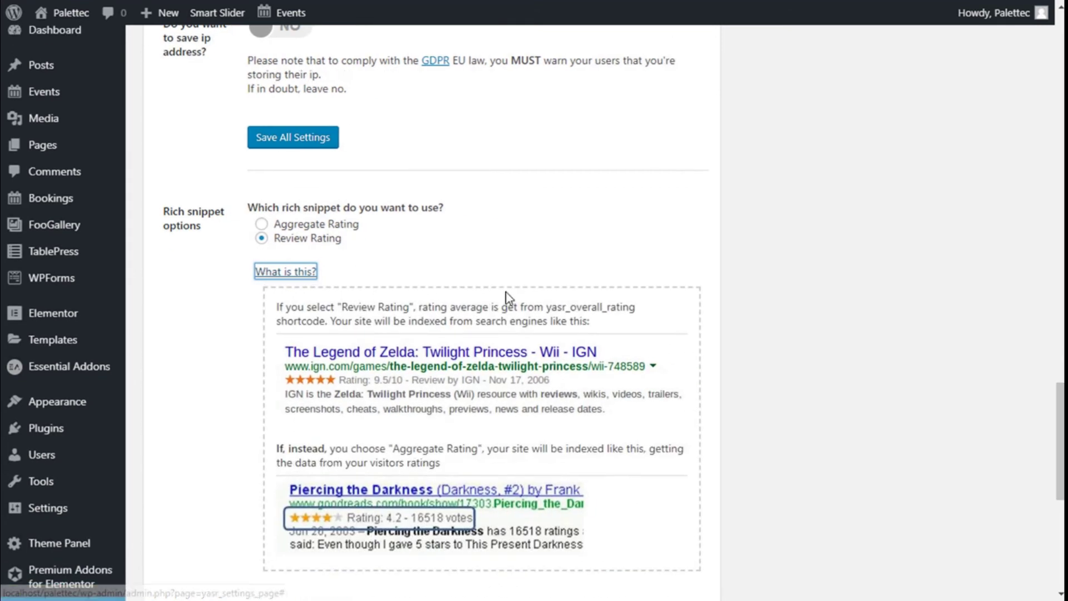
scroll(393, 503, down, 1)
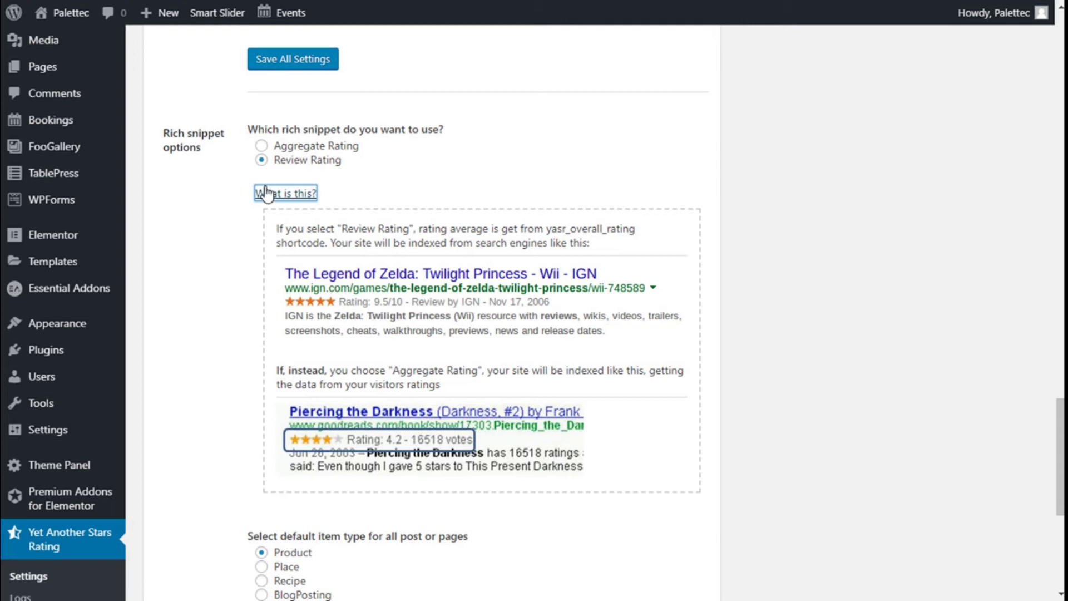
click(298, 195)
Step: Save all General Settings with Product as the default rich snippet item type
scroll(419, 173, down, 2)
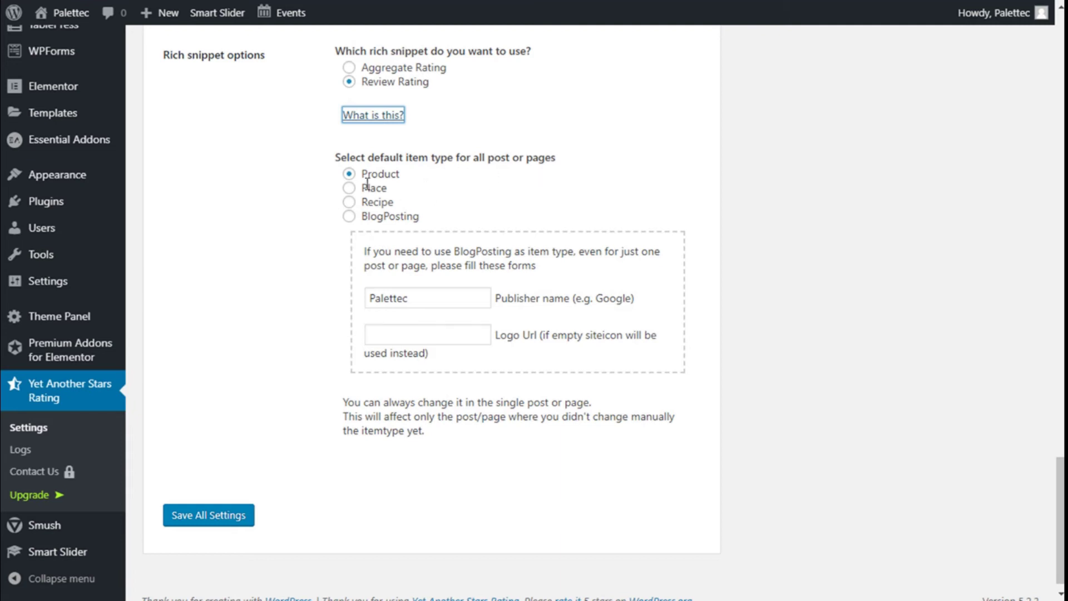
scroll(356, 208, down, 1)
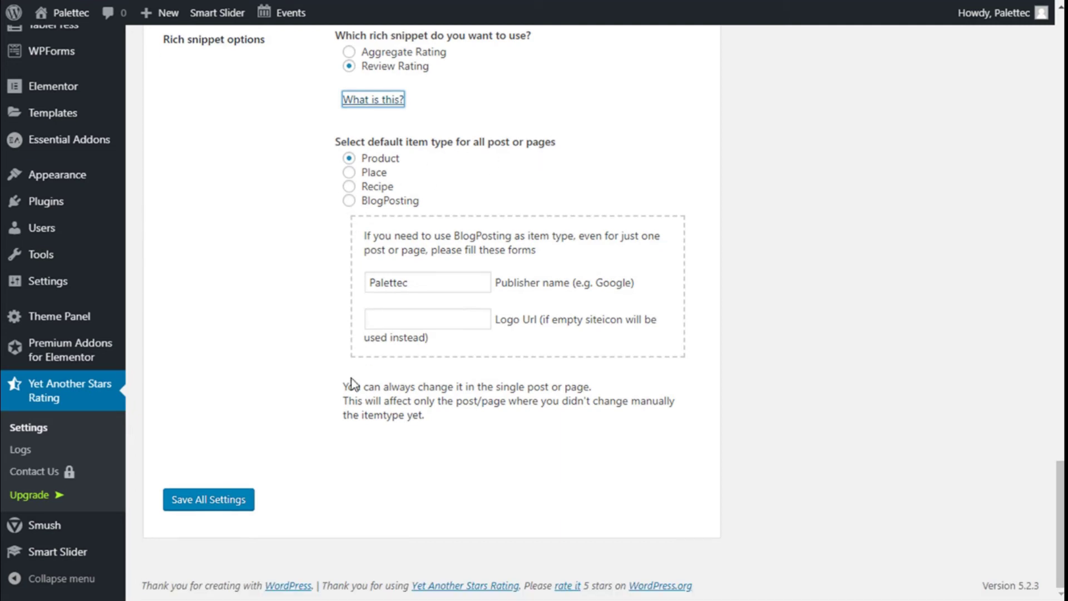
scroll(265, 474, up, 15)
scroll(266, 474, up, 20)
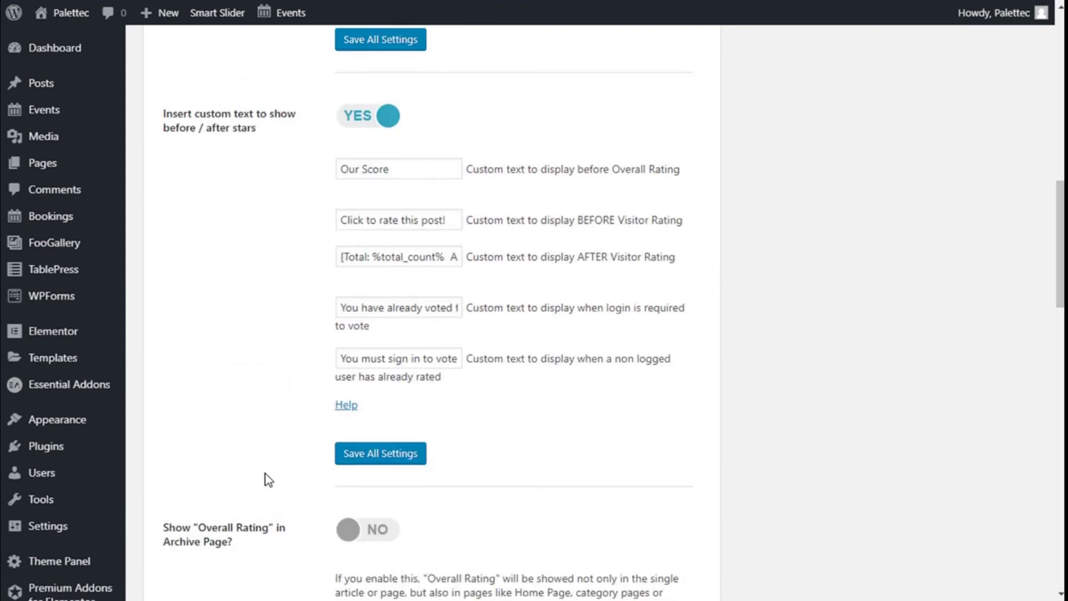
scroll(265, 473, down, 20)
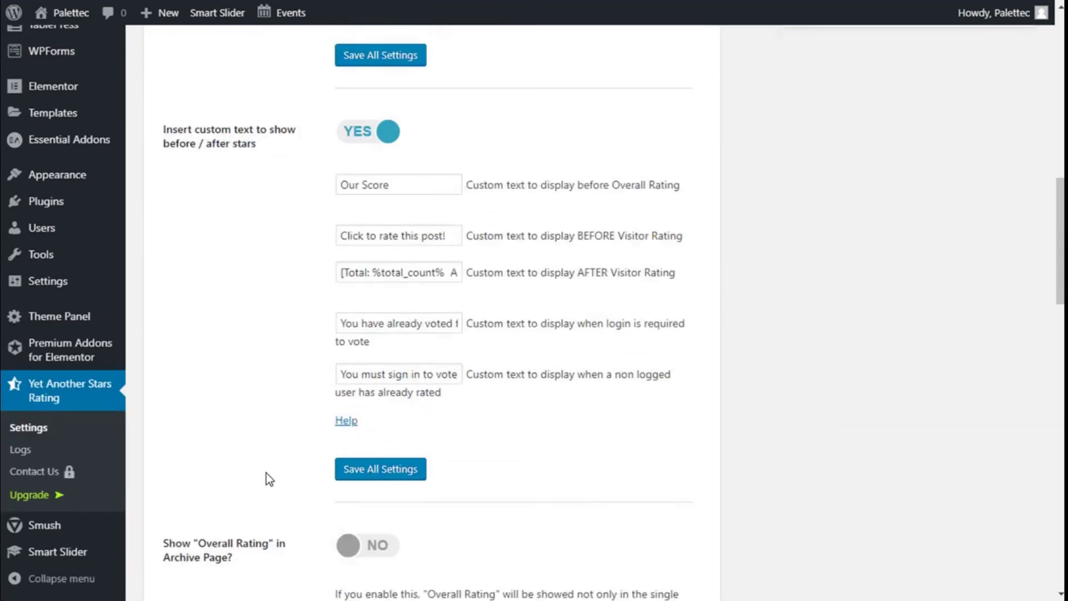
click(231, 503)
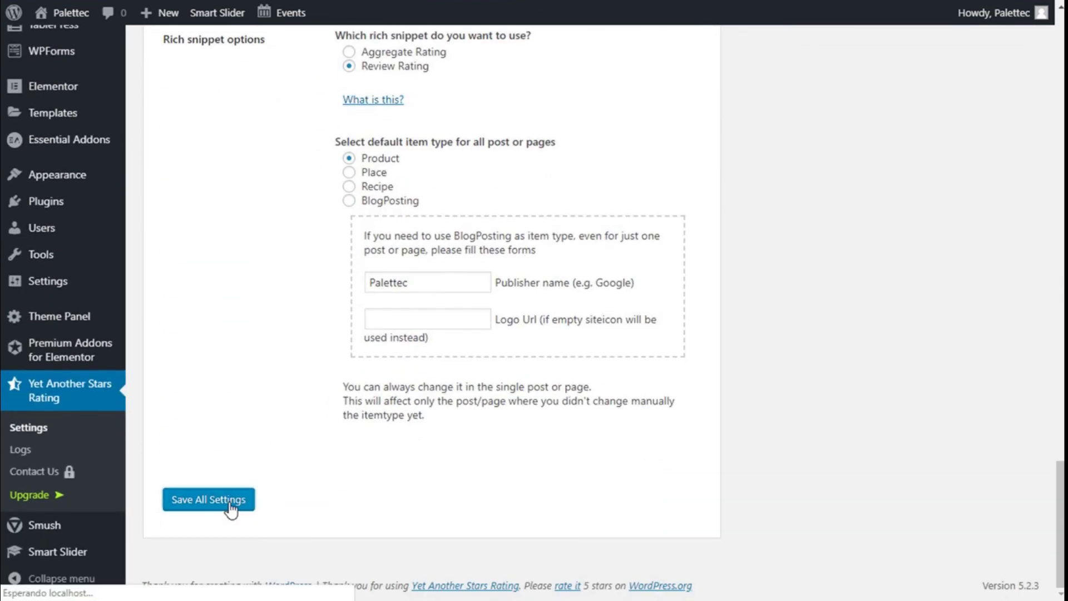
scroll(313, 378, up, 15)
scroll(312, 378, up, 12)
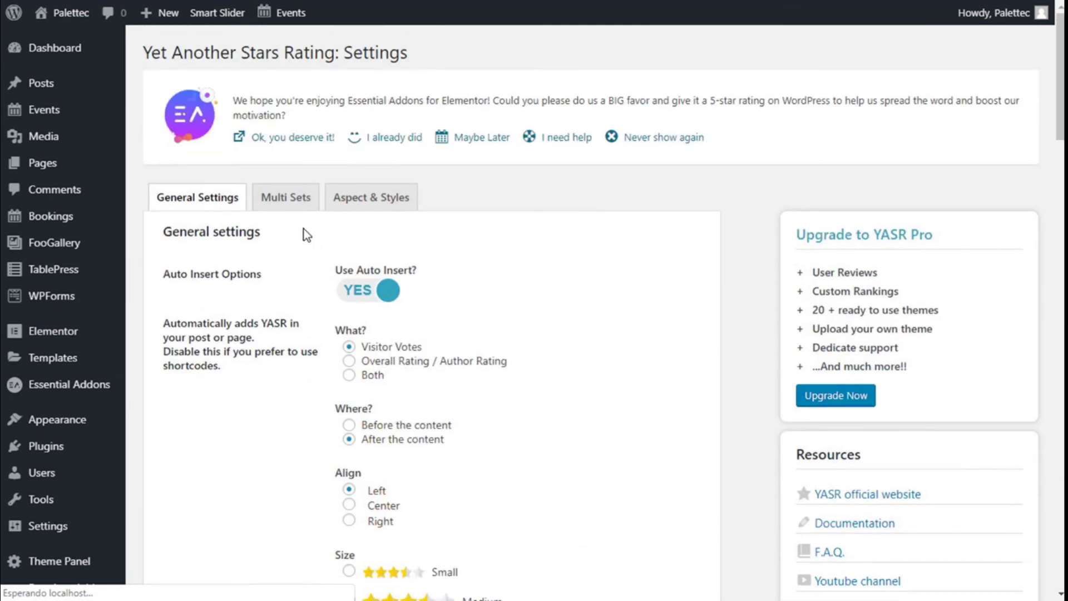
Step: Switch to the Multi Sets tab and look over the empty new-set form
click(284, 202)
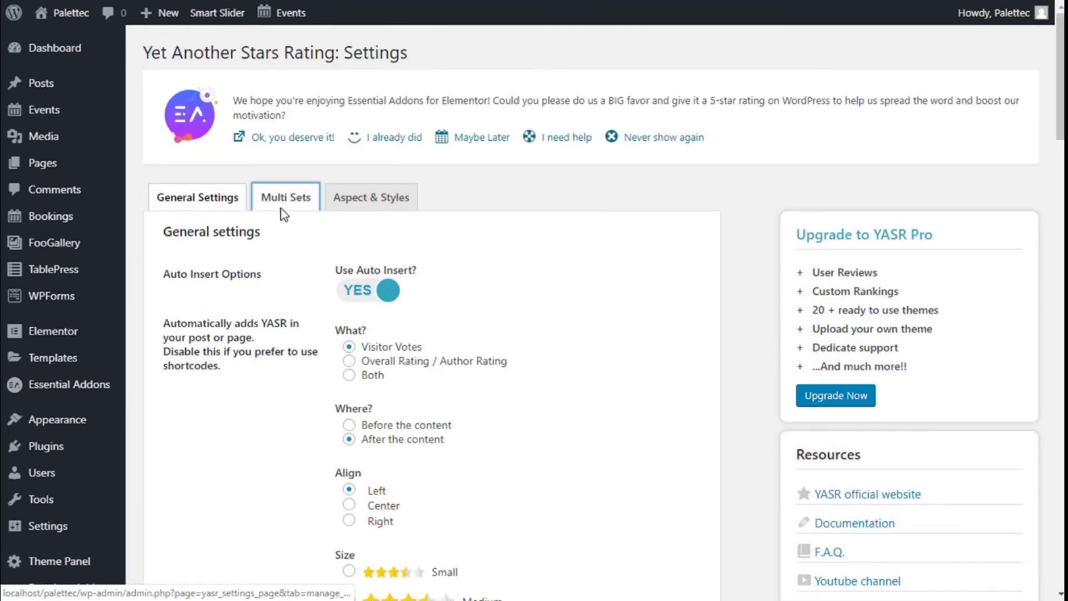
scroll(375, 122, down, 3)
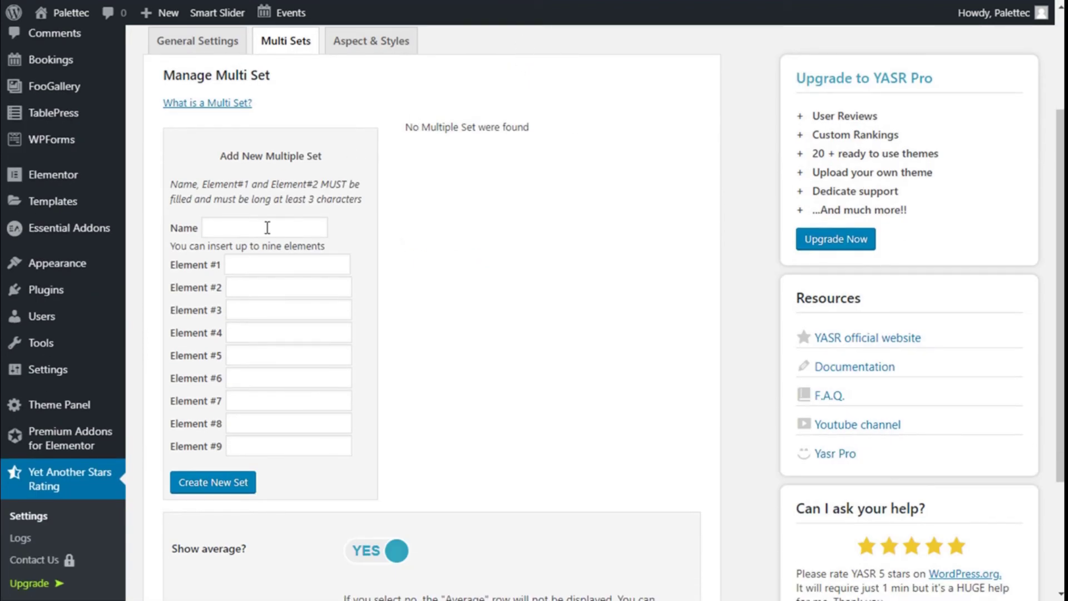
scroll(266, 334, down, 3)
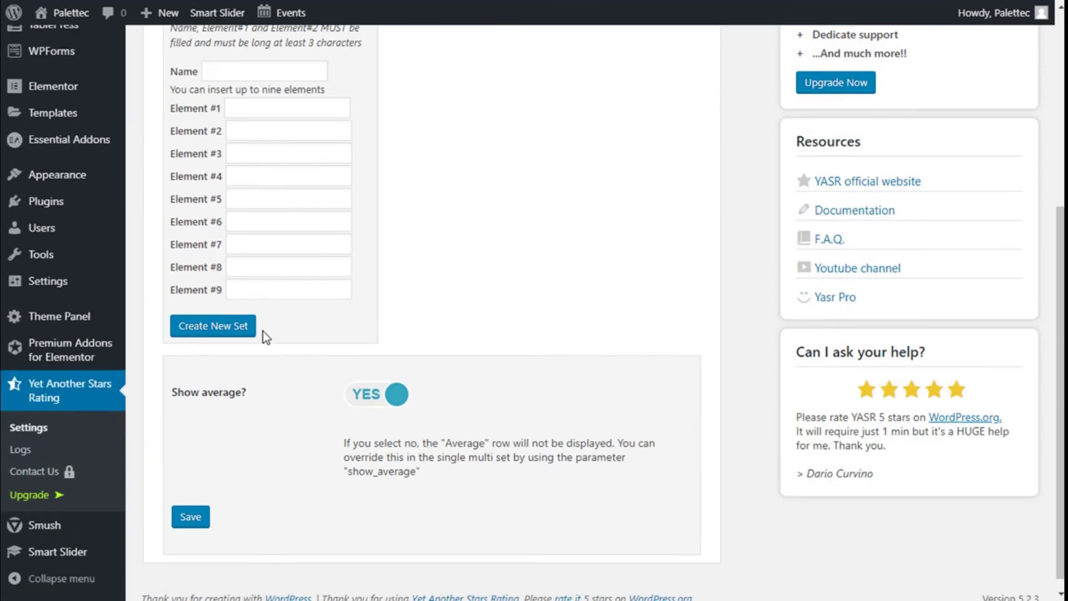
scroll(265, 382, up, 4)
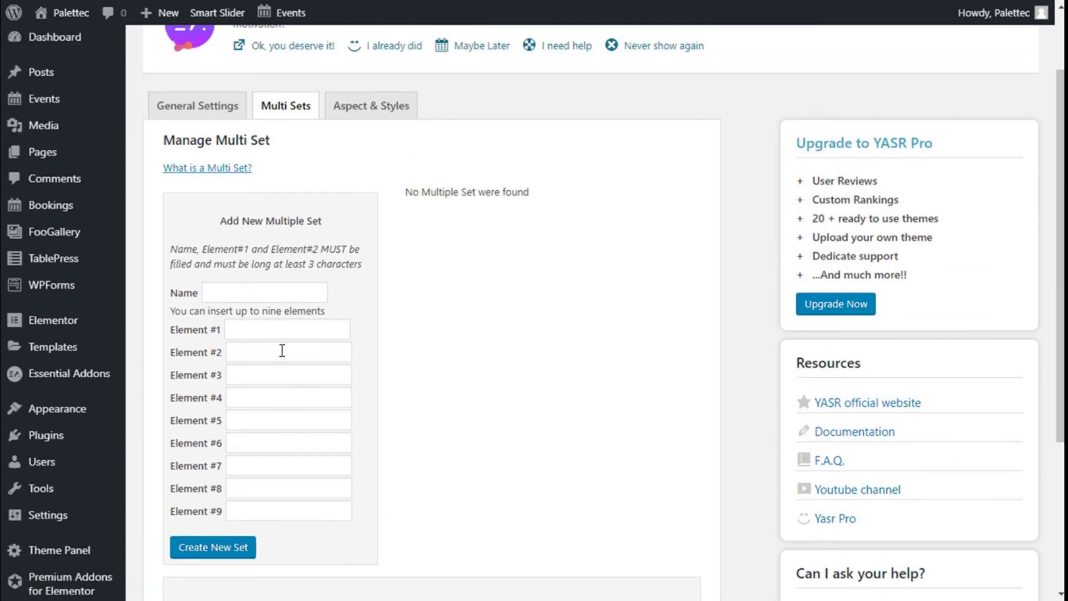
scroll(285, 304, down, 2)
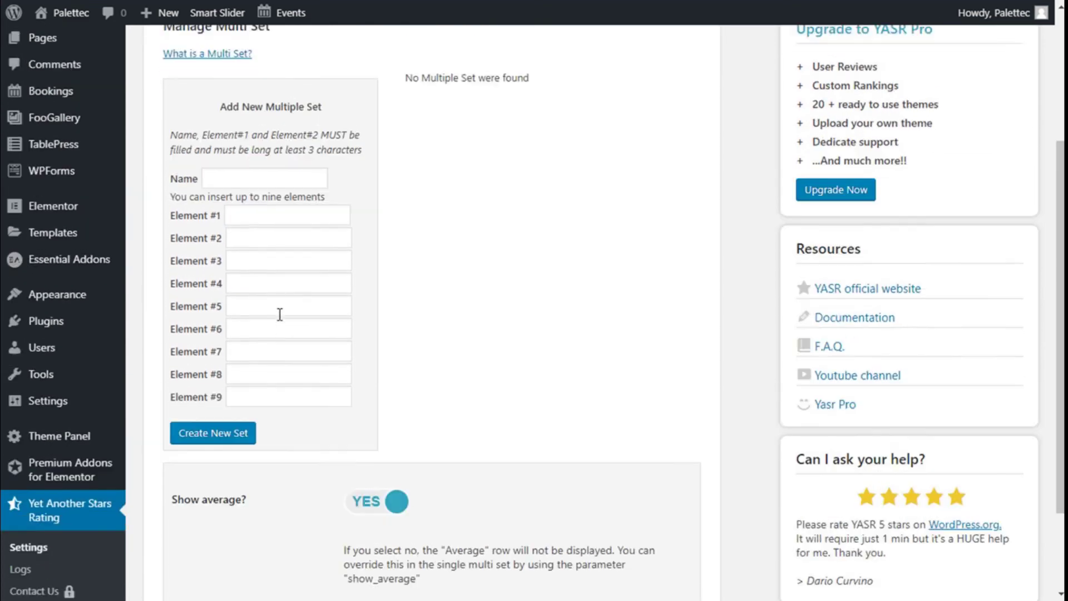
scroll(279, 313, up, 2)
Step: Expand the 'What is a Multi Set?' explanation
click(212, 168)
scroll(474, 314, down, 3)
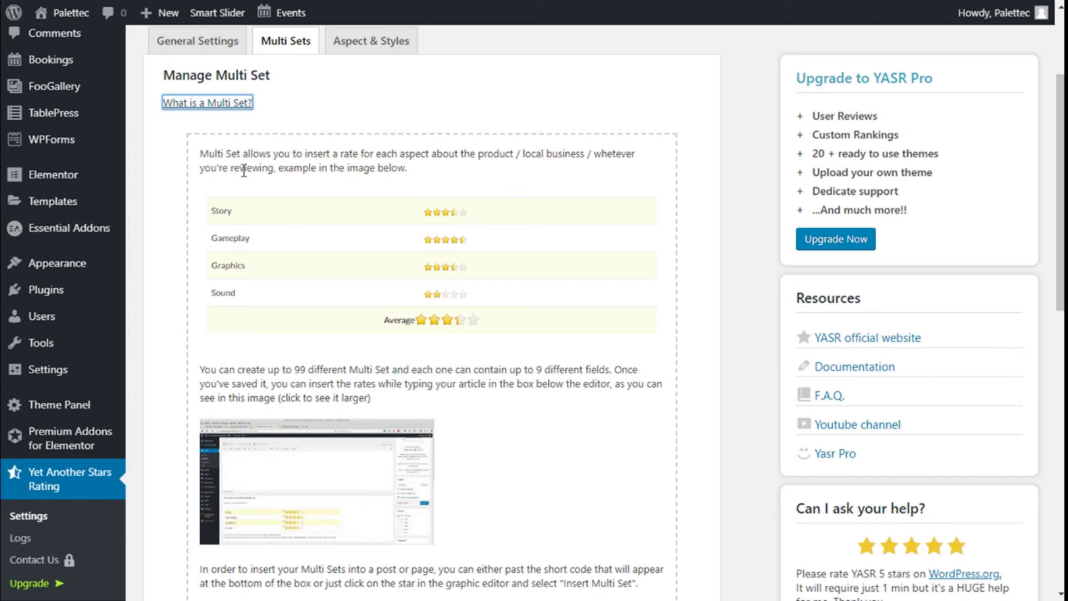
click(239, 105)
click(372, 203)
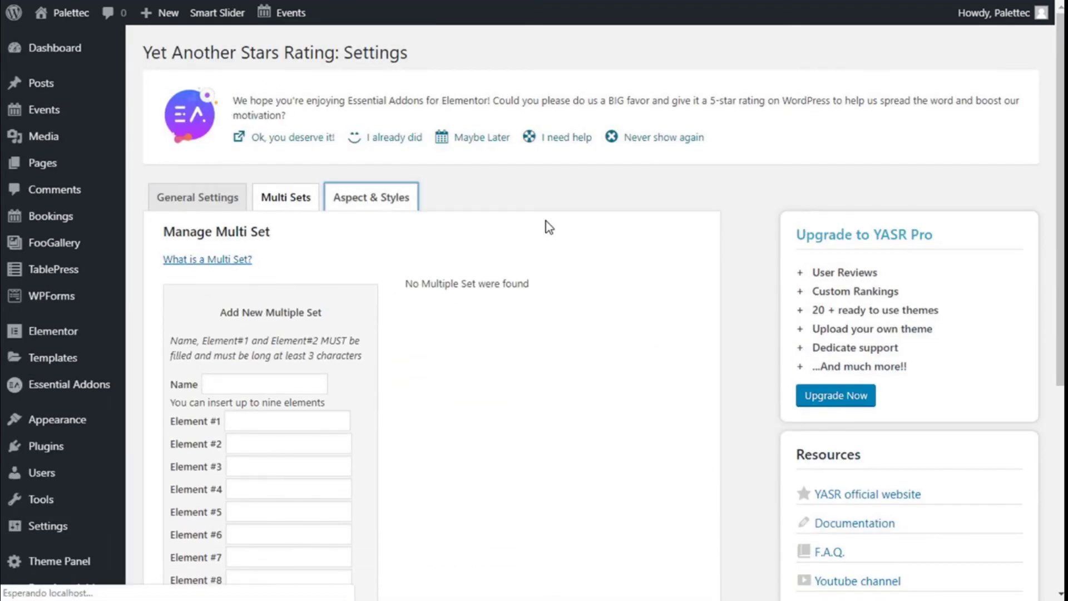
Step: Select the third stars set for the rating widget
scroll(546, 222, down, 3)
scroll(443, 199, down, 1)
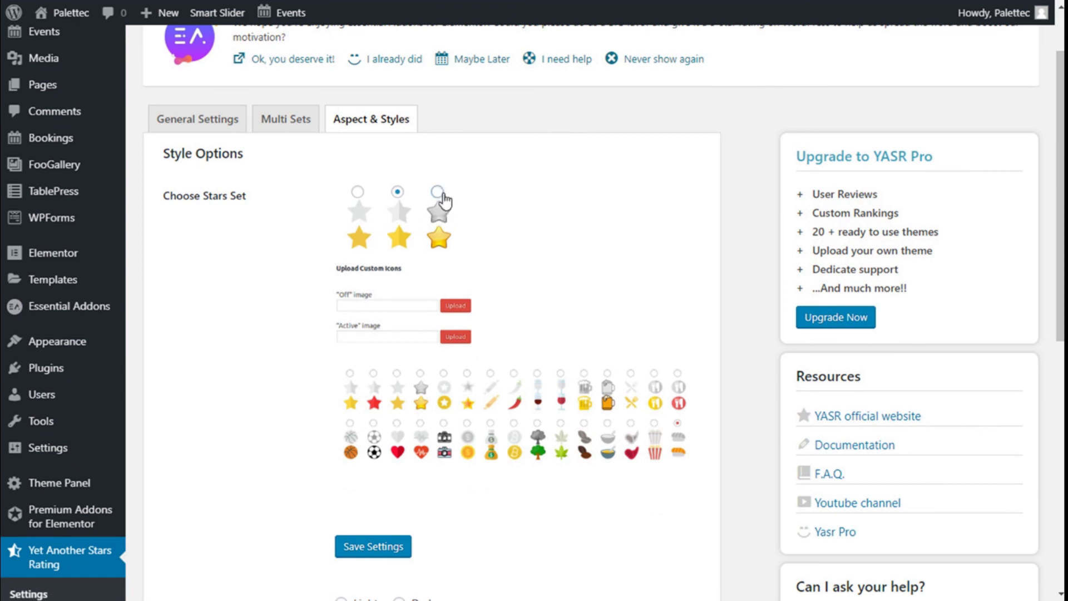
click(438, 192)
scroll(553, 197, down, 3)
scroll(498, 232, down, 4)
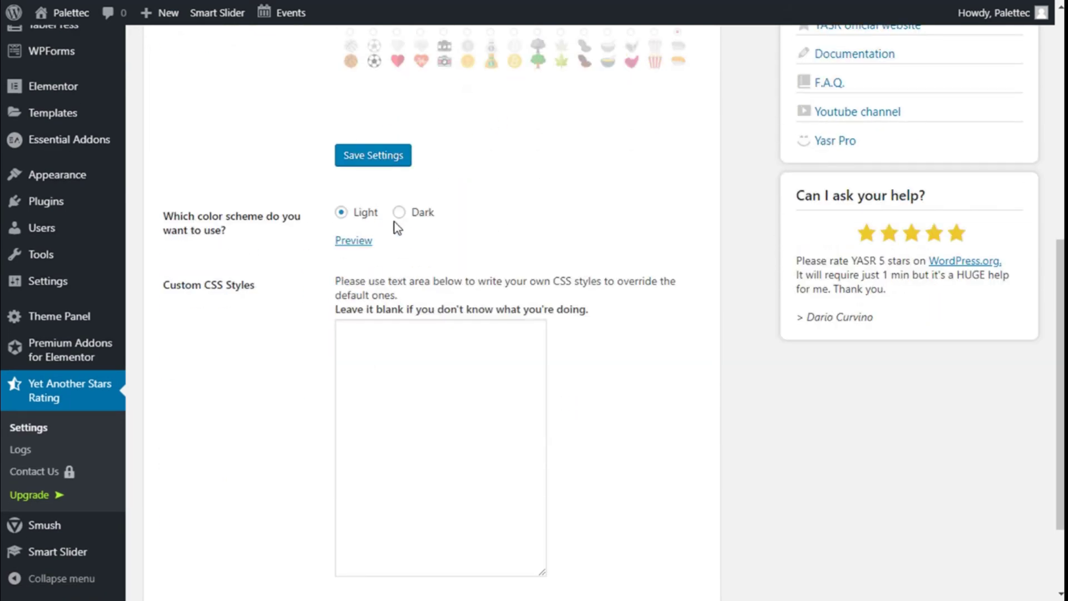
scroll(406, 214, down, 2)
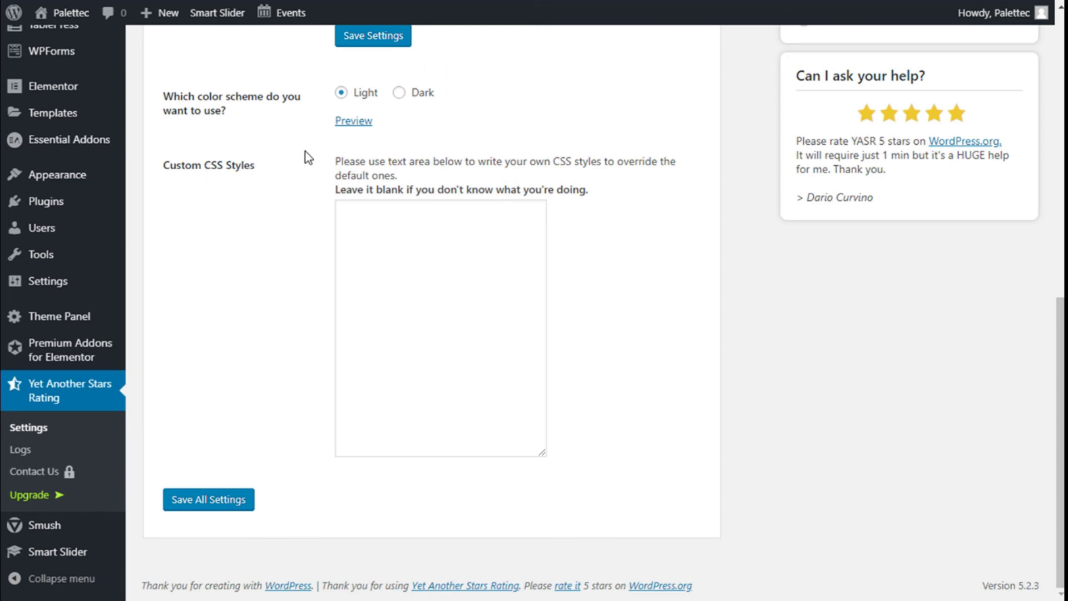
Step: Preview the light and dark schemes, then save all style settings with the Light scheme
click(357, 127)
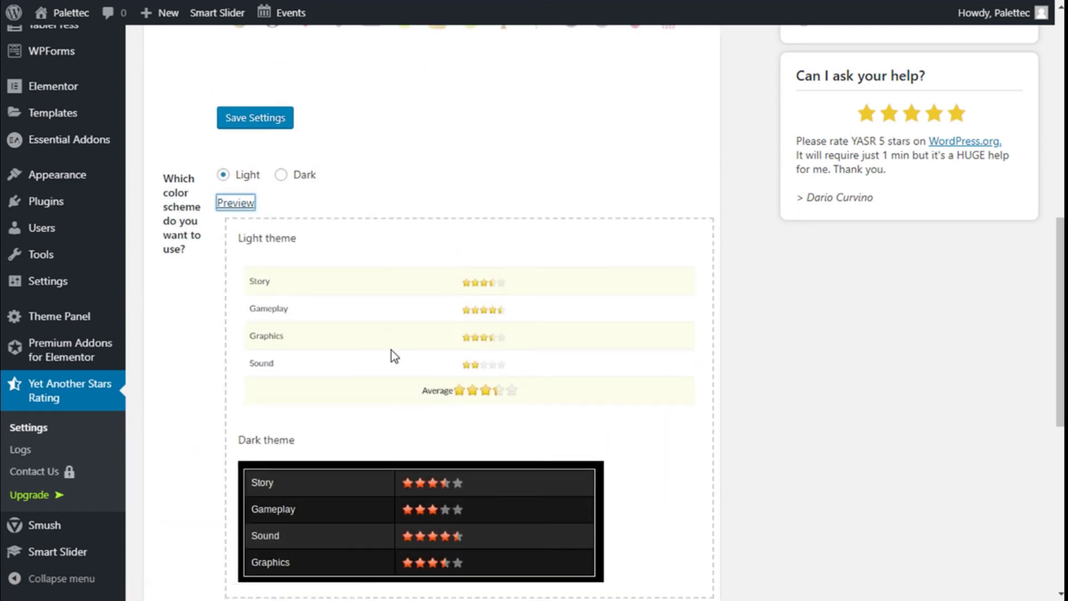
scroll(323, 485, down, 3)
scroll(282, 303, up, 3)
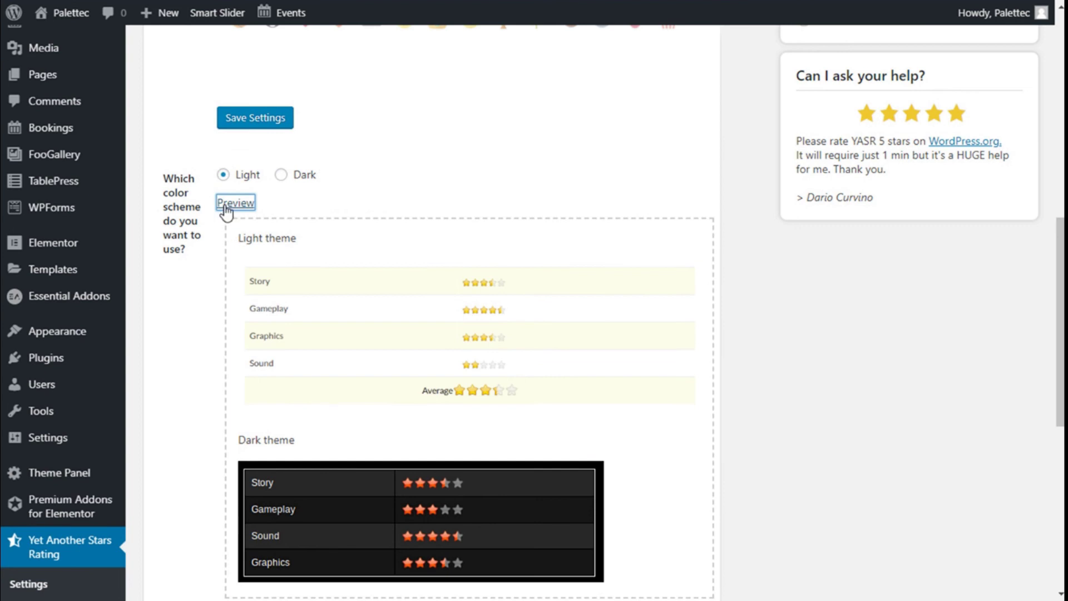
scroll(460, 247, up, 10)
scroll(460, 247, down, 10)
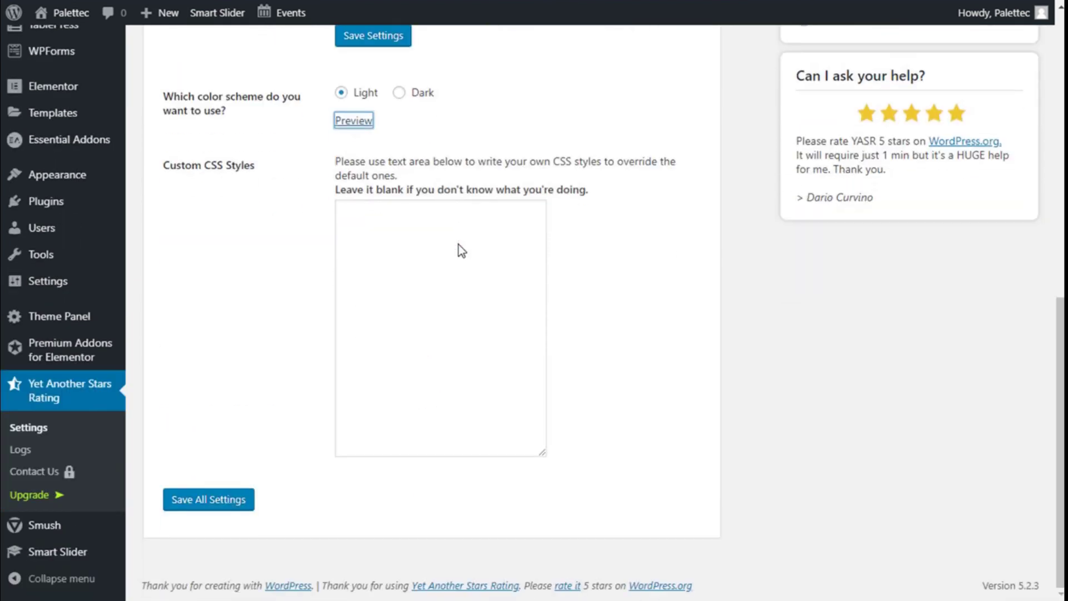
click(214, 509)
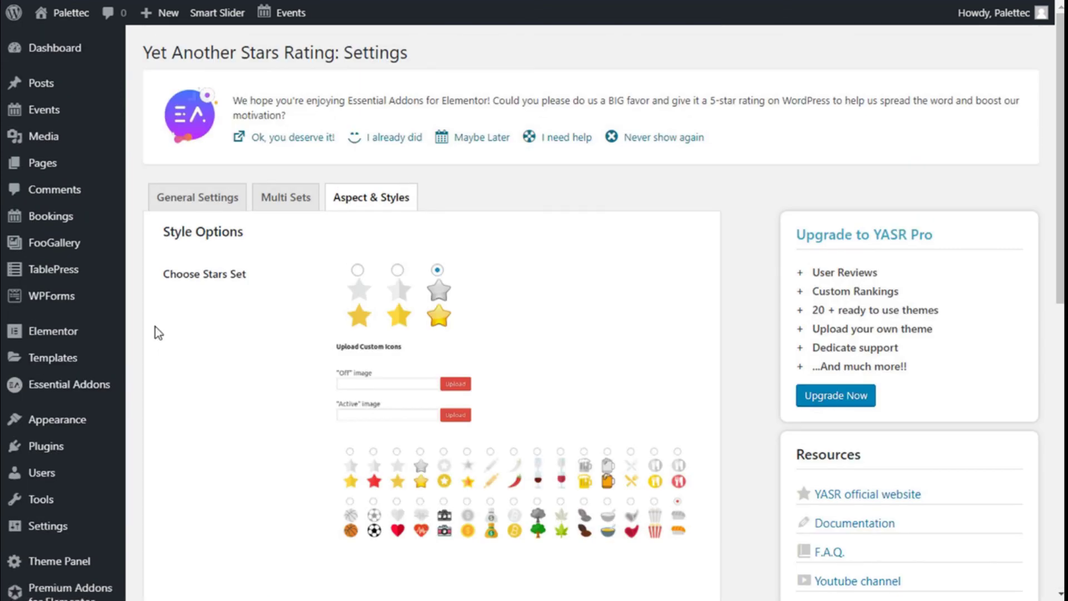
mouse_move(49, 26)
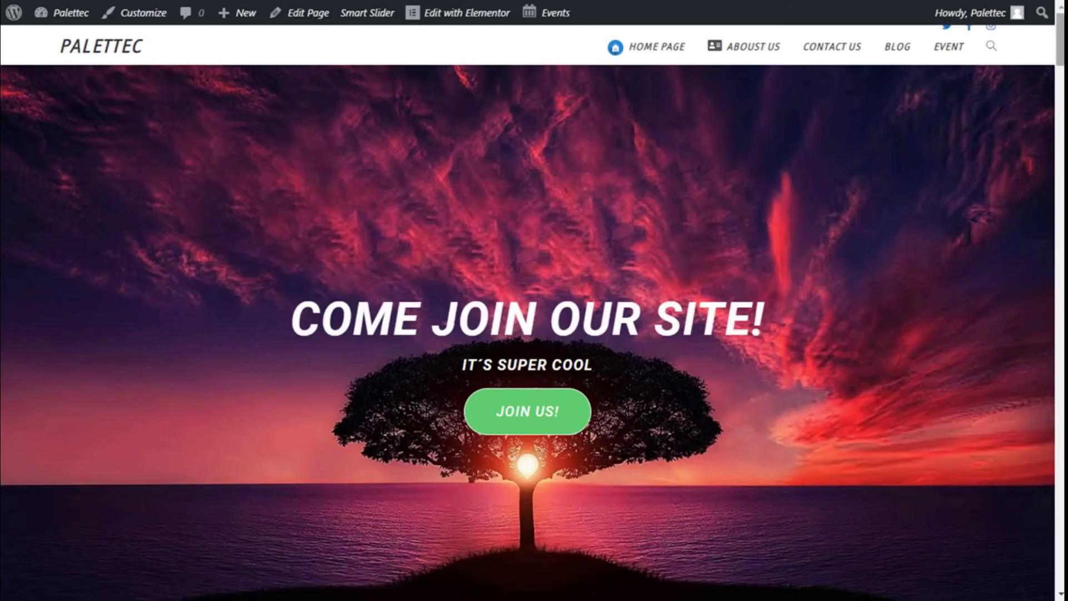
Step: Go to the site's BLOG page and open the full Post 3
click(904, 53)
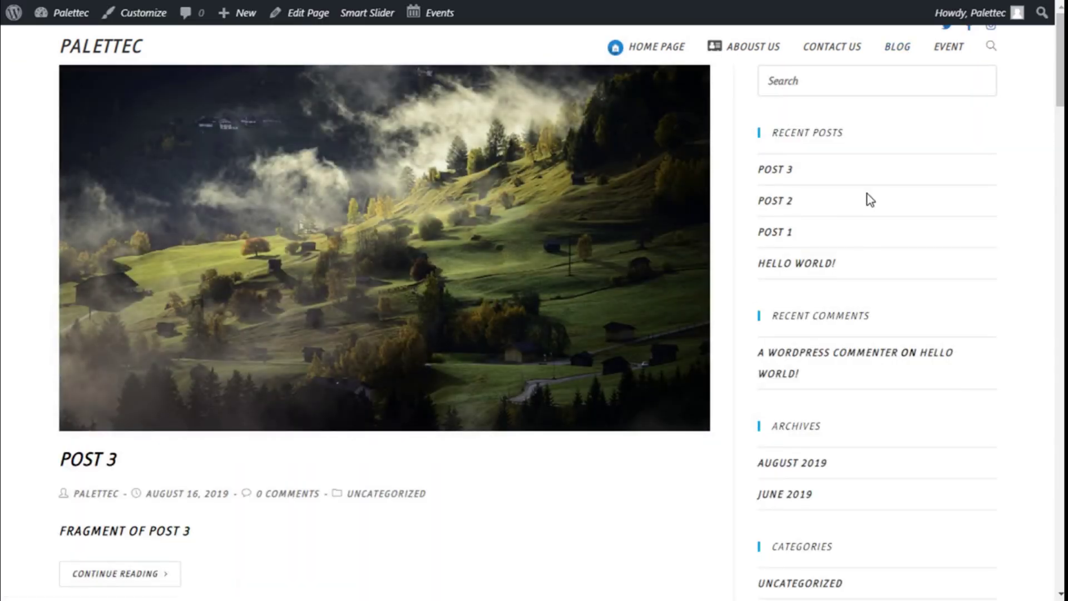
scroll(396, 182, down, 20)
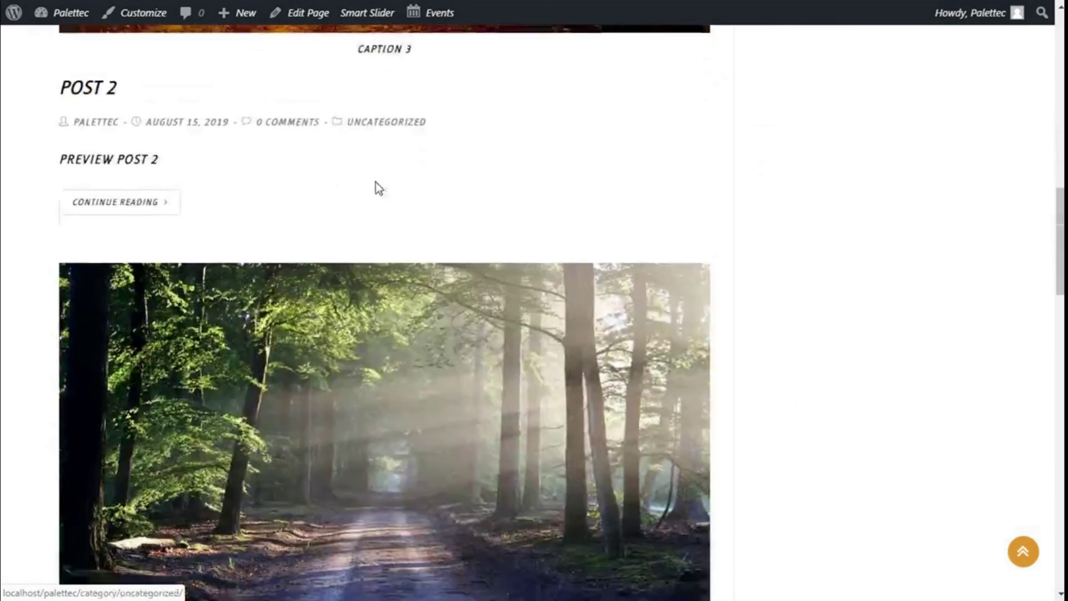
scroll(375, 188, up, 20)
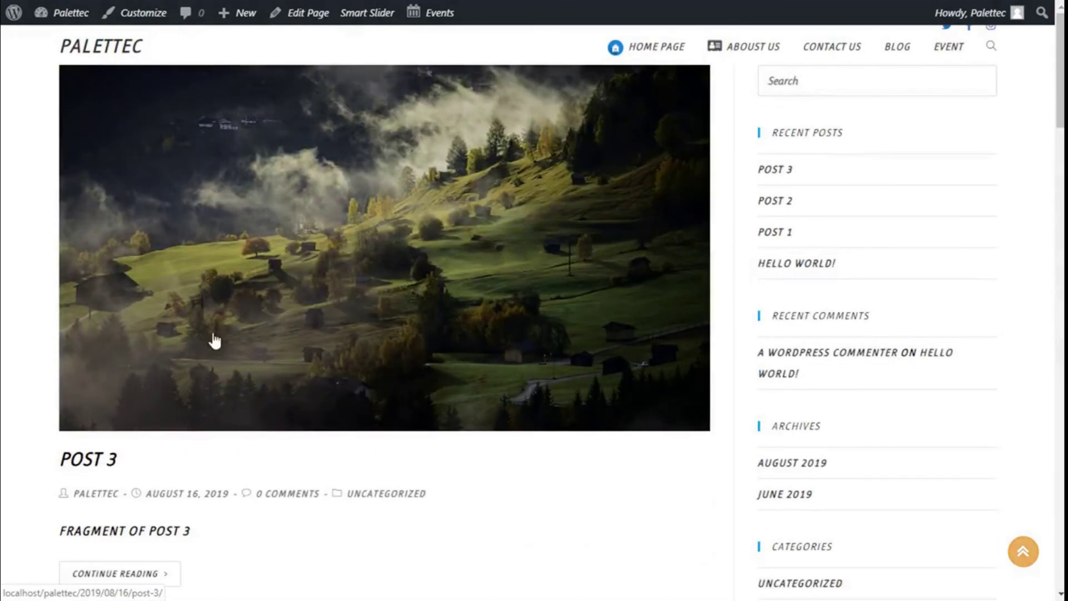
click(121, 575)
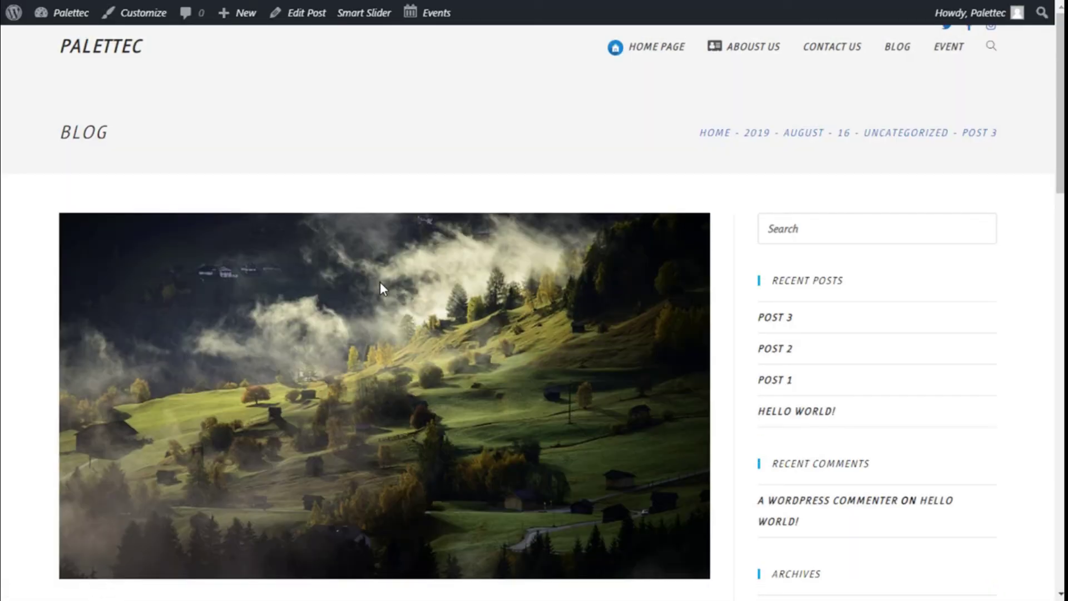
Step: Check Post 3's rating box (one vote, average 5), then open Post 1 from related posts
scroll(380, 281, down, 10)
scroll(344, 231, up, 2)
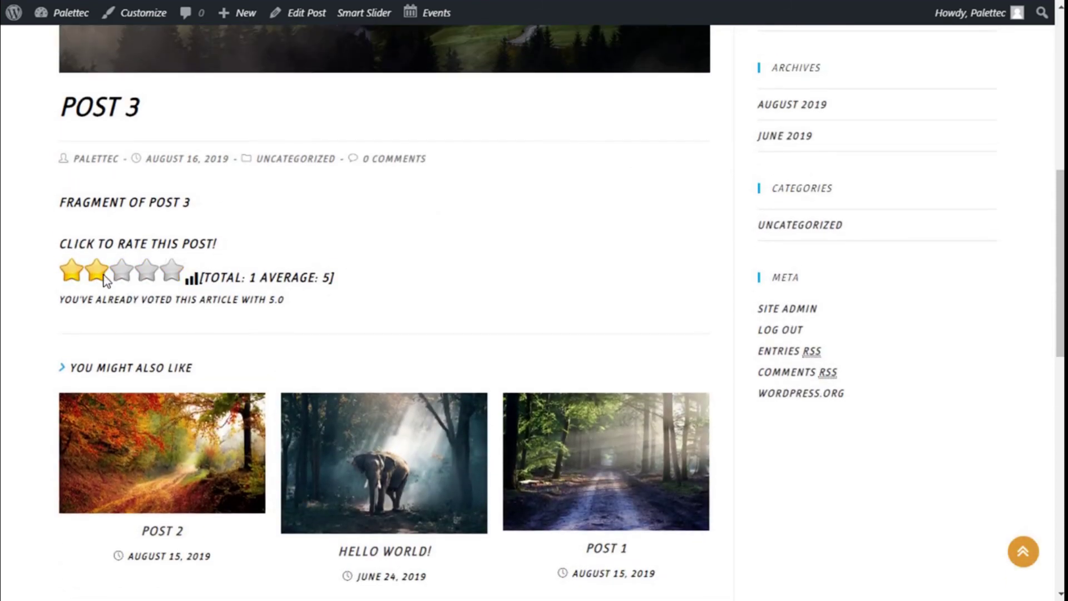
mouse_move(195, 281)
scroll(320, 259, down, 3)
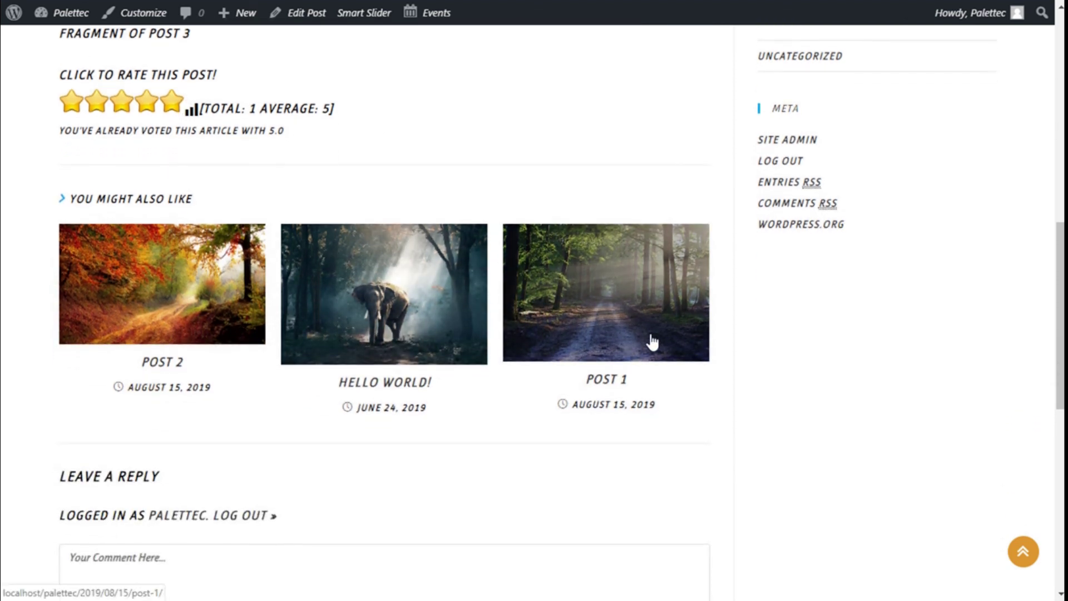
click(652, 341)
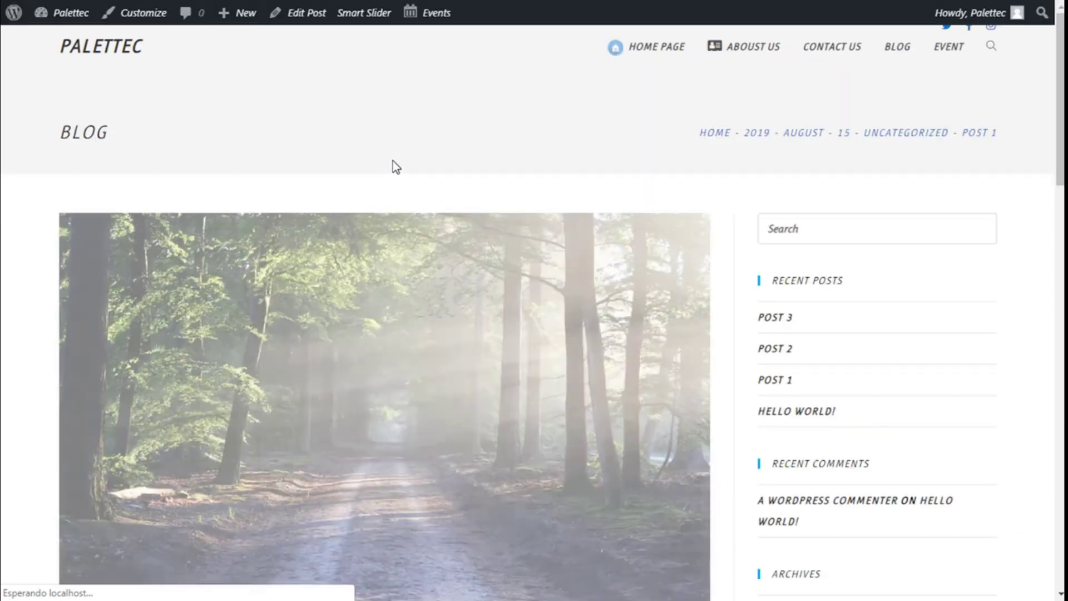
Step: Open the Hello World! post and cast a five-star vote, giving total 1, average 5/5
scroll(336, 202, down, 10)
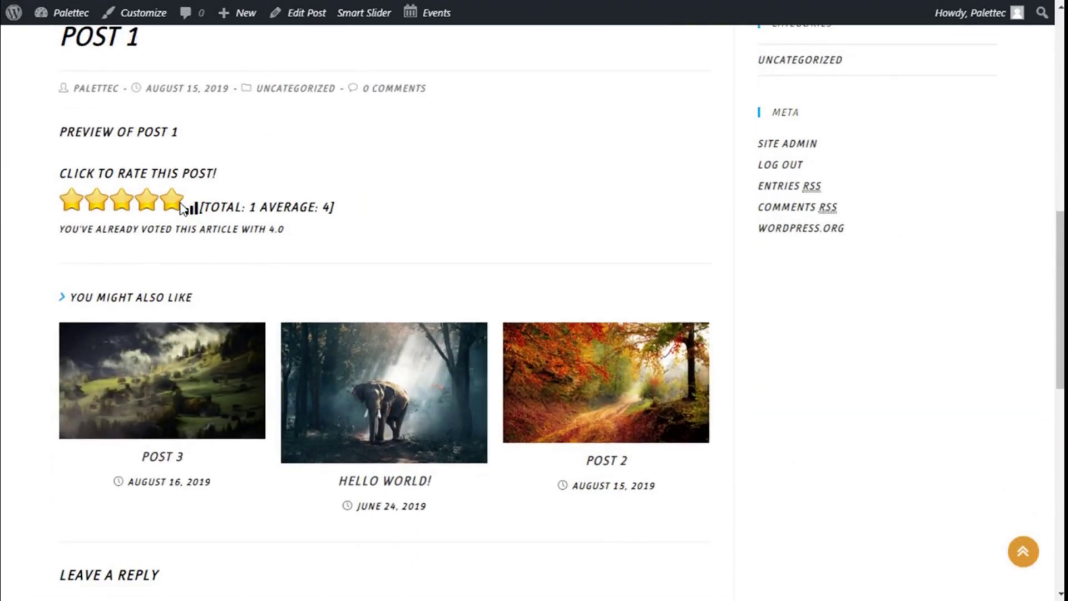
click(421, 403)
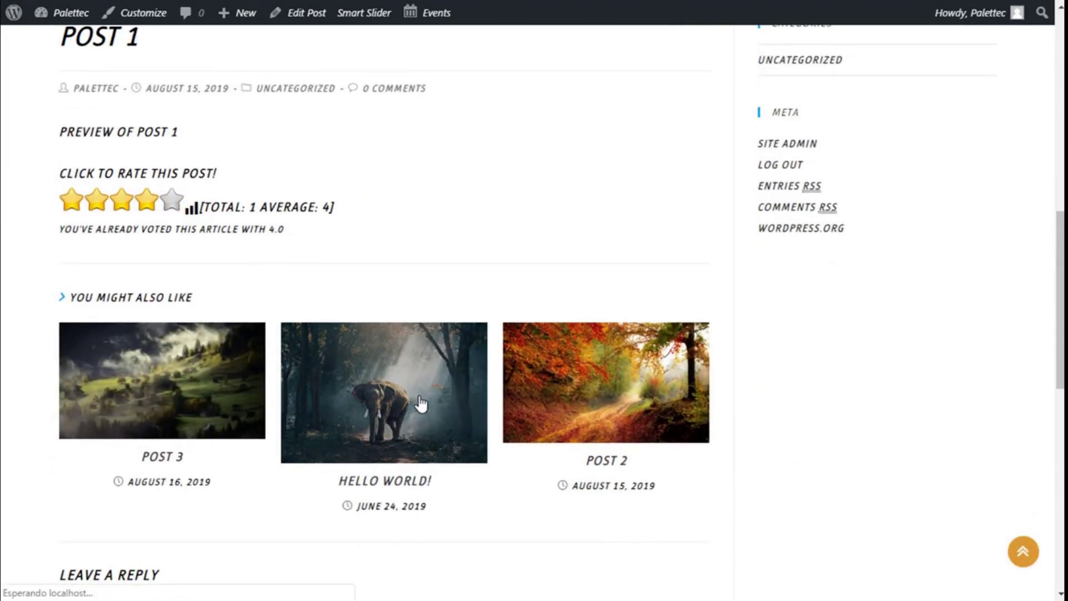
scroll(239, 225, down, 10)
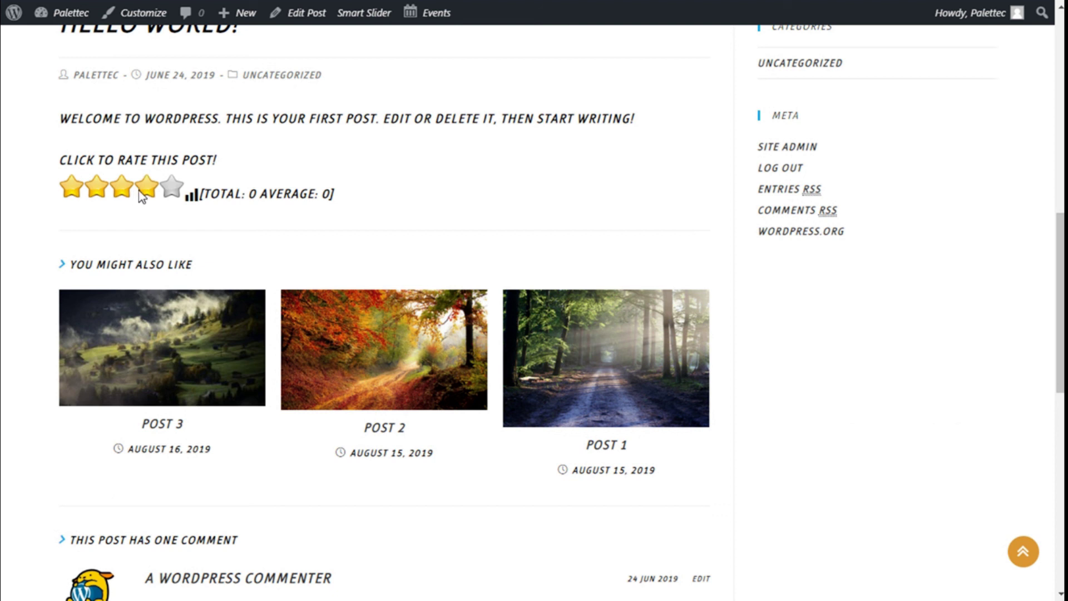
click(174, 186)
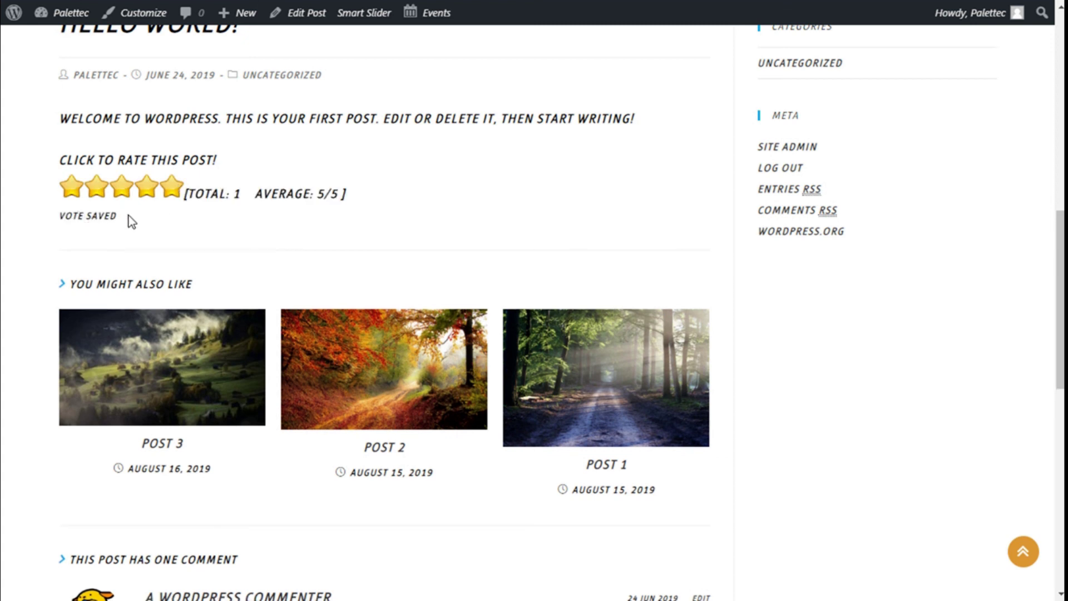
scroll(186, 198, down, 1)
scroll(186, 198, down, 6)
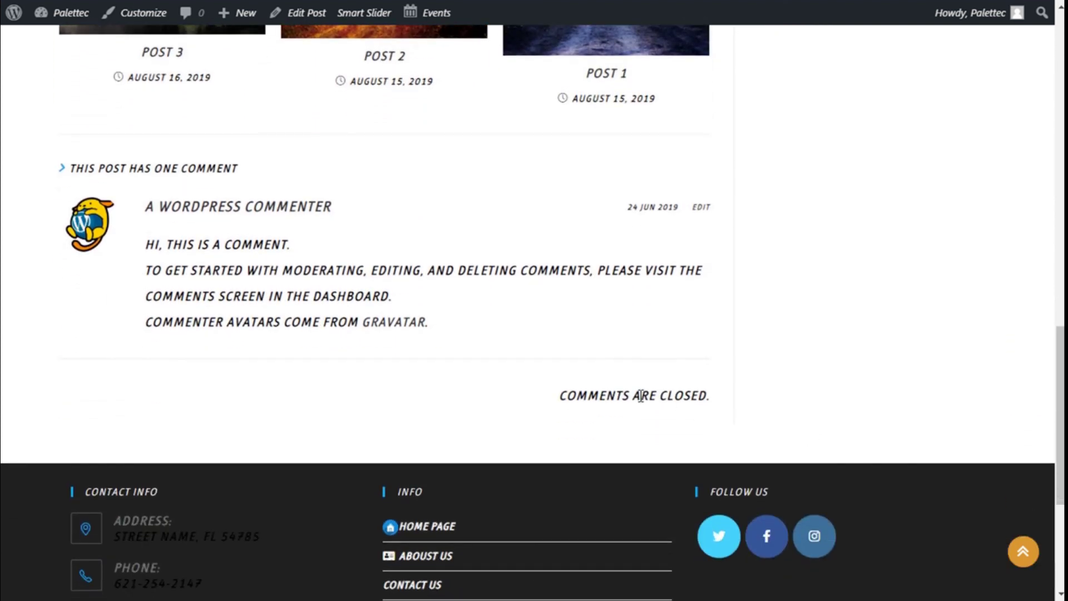
scroll(516, 387, up, 2)
scroll(517, 388, up, 10)
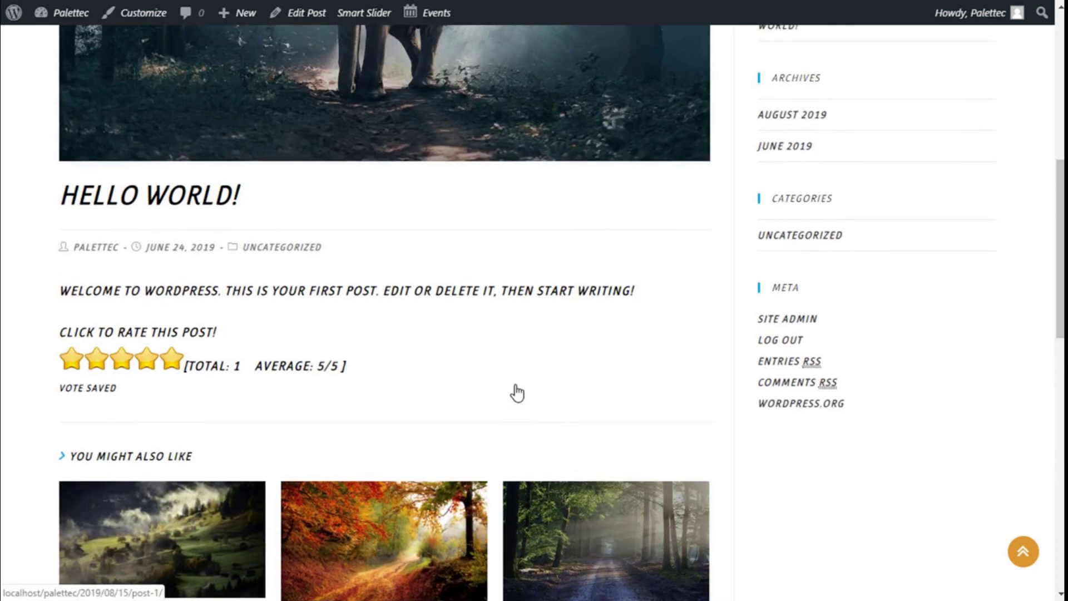